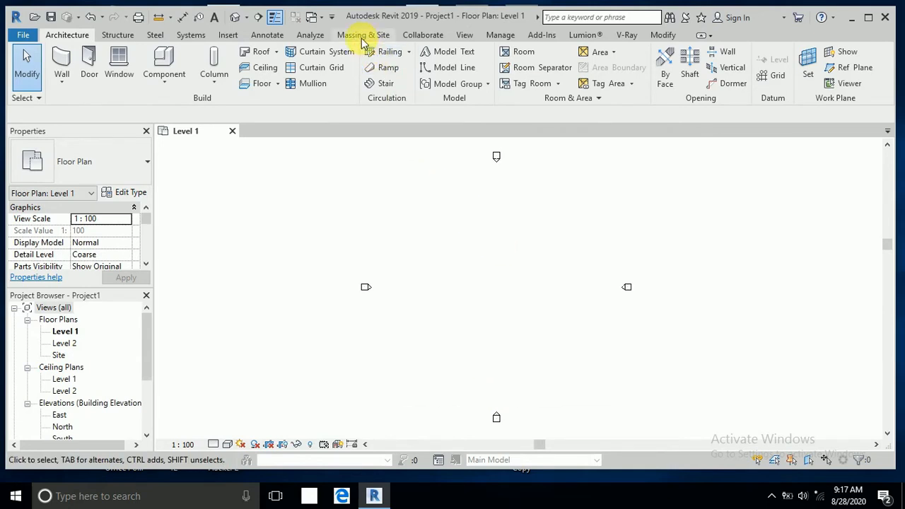
Step: Create an in-place mass named Mass 1, dismissing the Show Mass notice
{"action": "left_click", "coordinate": [363, 35]}
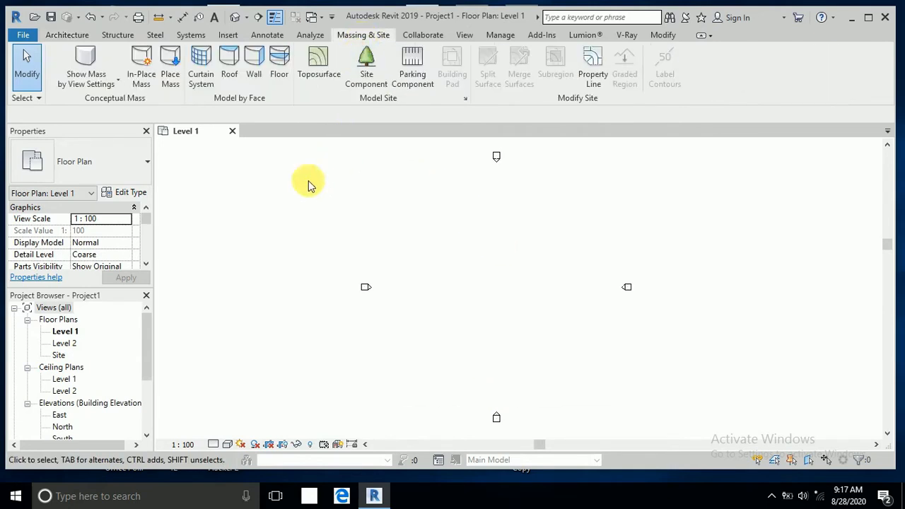
{"action": "left_click", "coordinate": [153, 90]}
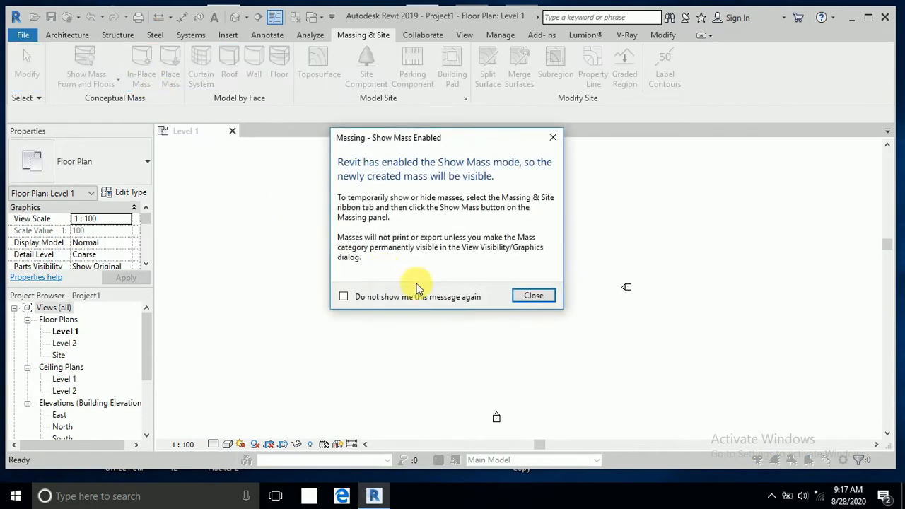
{"action": "left_click", "coordinate": [531, 295]}
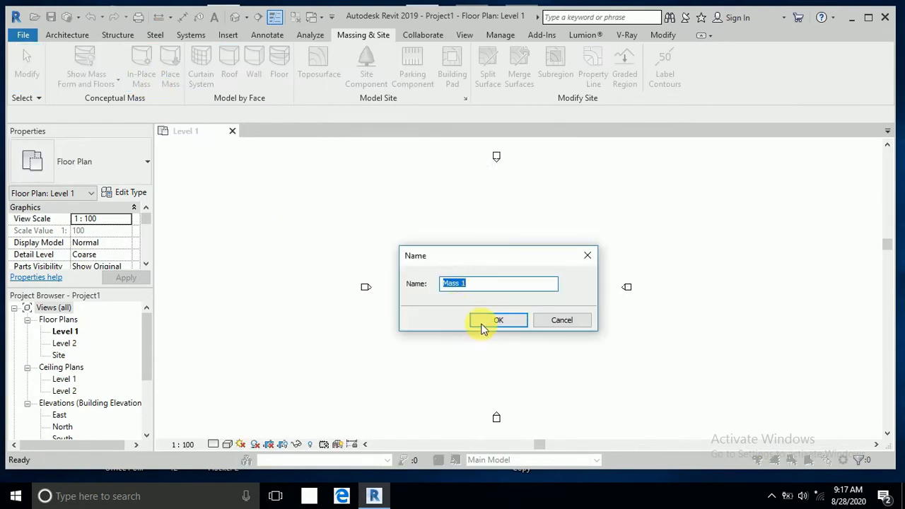
{"action": "left_click", "coordinate": [483, 324]}
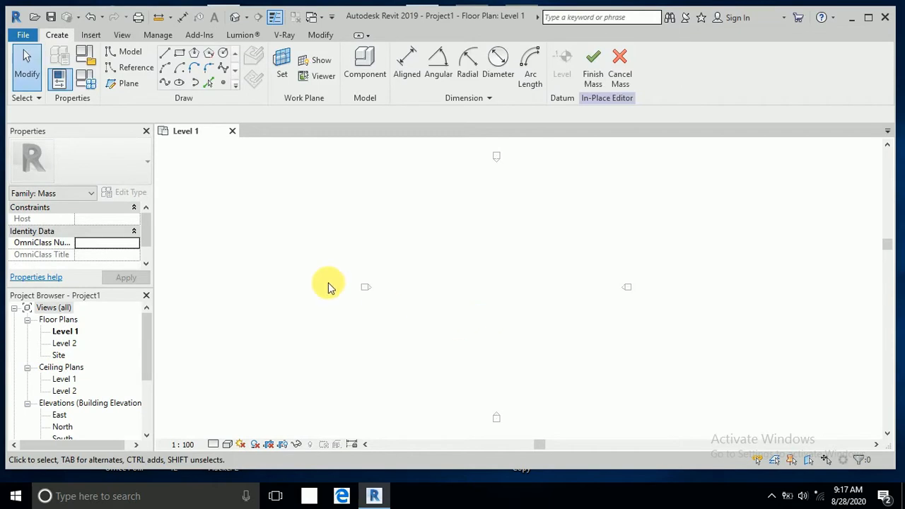
Step: Draw a horizontal reference plane on Level 1 spanning between the west and east elevation markers
{"action": "left_click", "coordinate": [127, 87]}
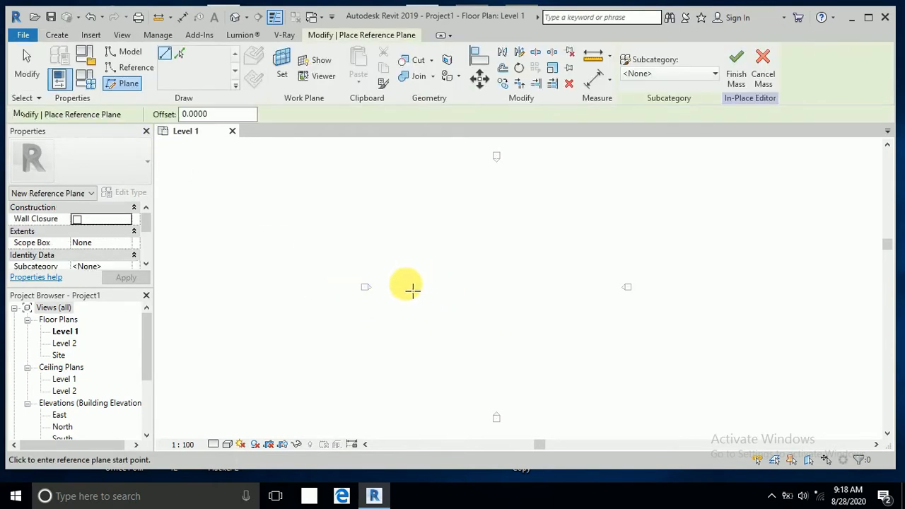
{"action": "left_click", "coordinate": [398, 283]}
{"action": "left_click", "coordinate": [602, 283]}
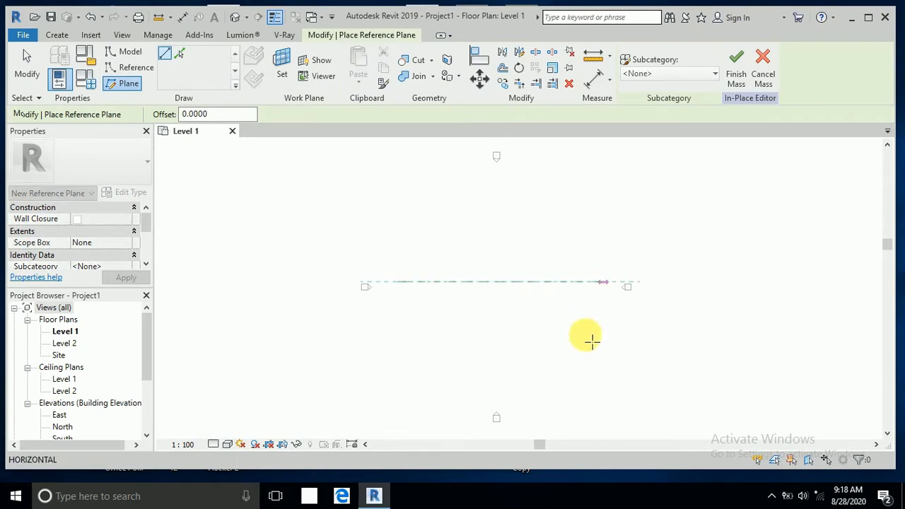
{"action": "left_click", "coordinate": [26, 70]}
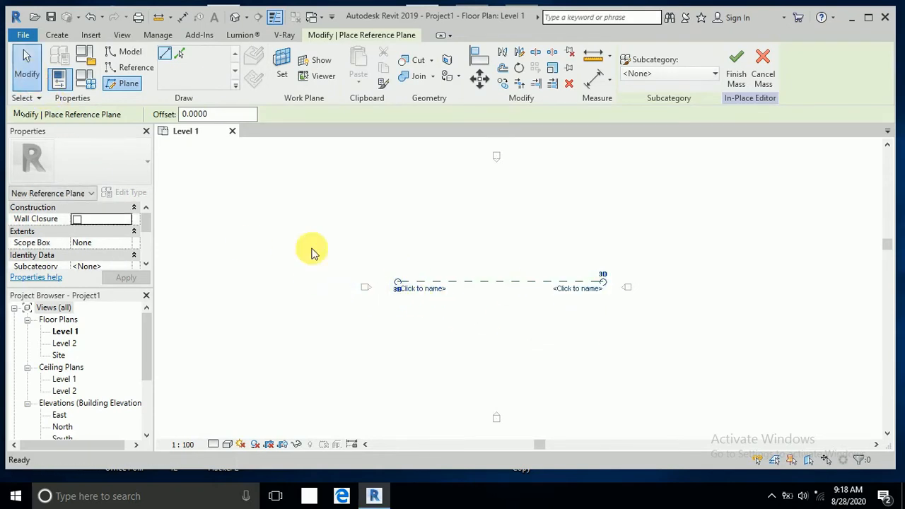
Step: Draw a second horizontal reference plane of the same length about 2 units below the first
{"action": "left_click", "coordinate": [125, 83]}
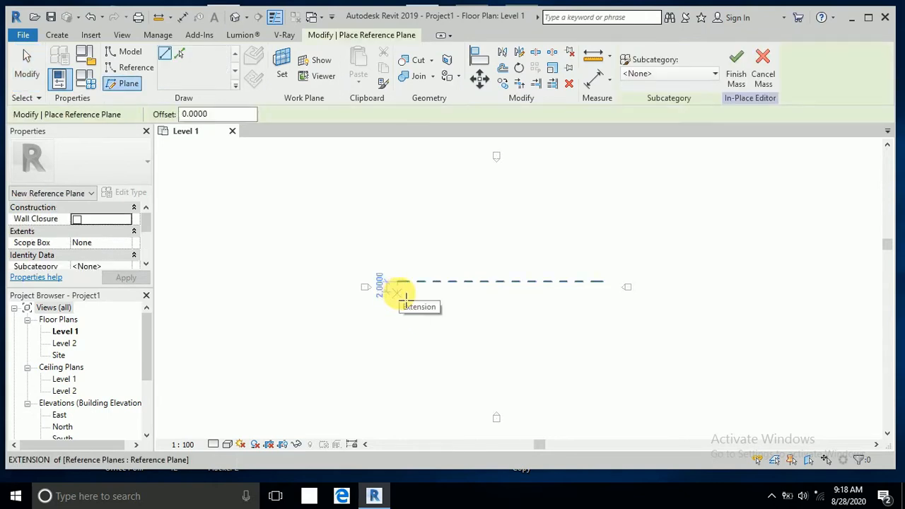
{"action": "scroll", "coordinate": [404, 300], "scroll_direction": "up", "scroll_amount": 2}
{"action": "left_click", "coordinate": [400, 289]}
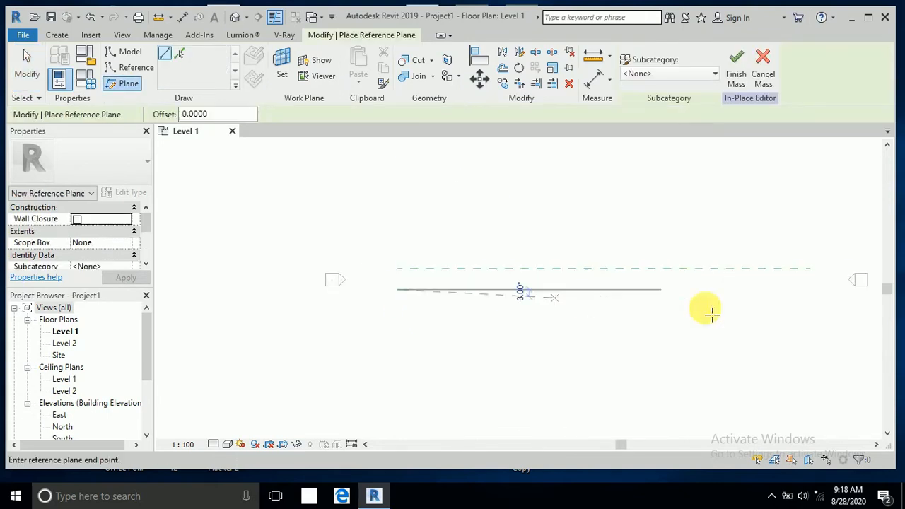
{"action": "left_click", "coordinate": [816, 288]}
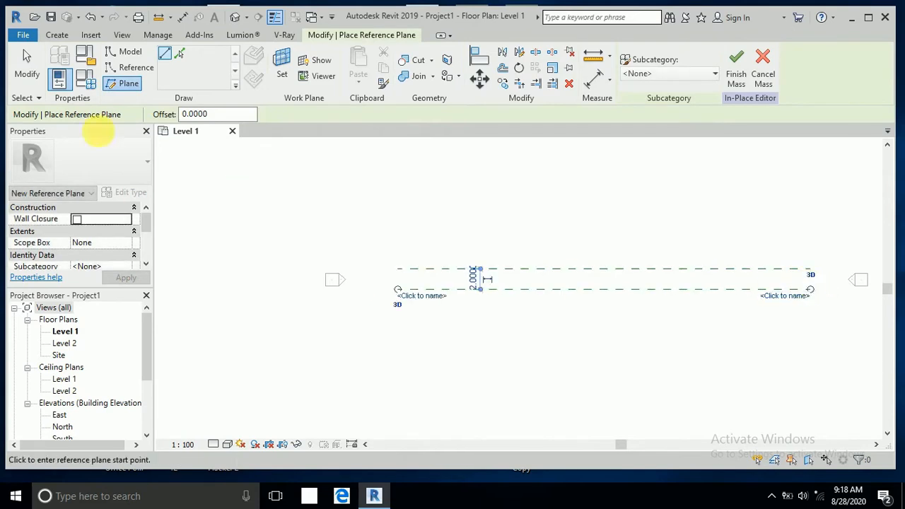
{"action": "left_click", "coordinate": [30, 70]}
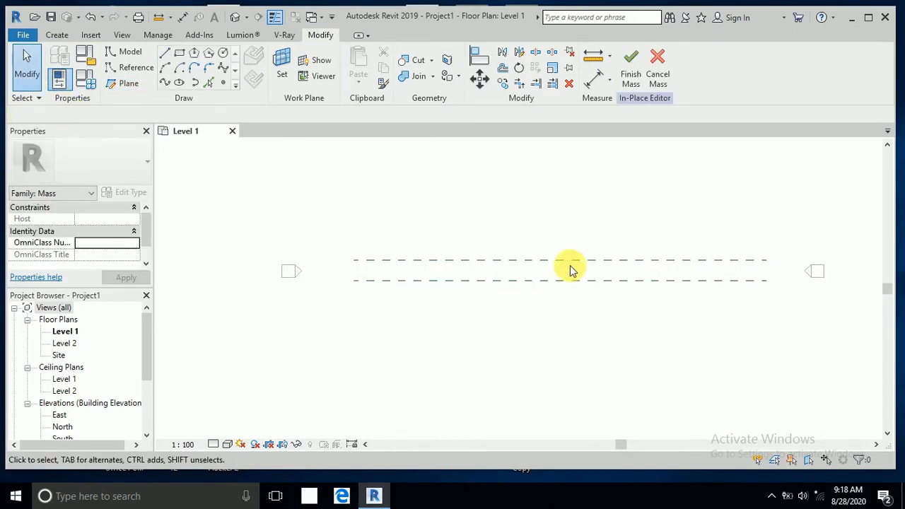
Step: Name the upper reference plane a and the lower reference plane b
{"action": "left_click", "coordinate": [735, 272]}
{"action": "left_click", "coordinate": [739, 269]}
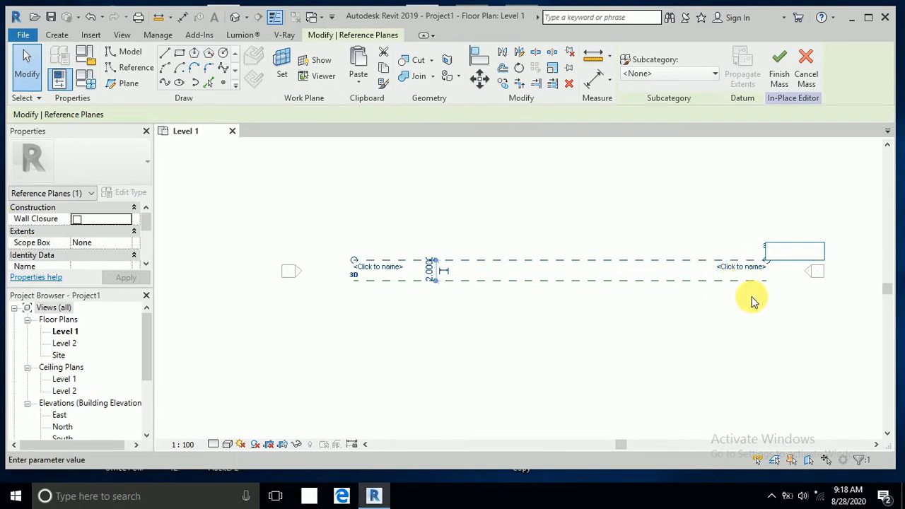
{"action": "key", "text": "Return"}
{"action": "left_click", "coordinate": [762, 281]}
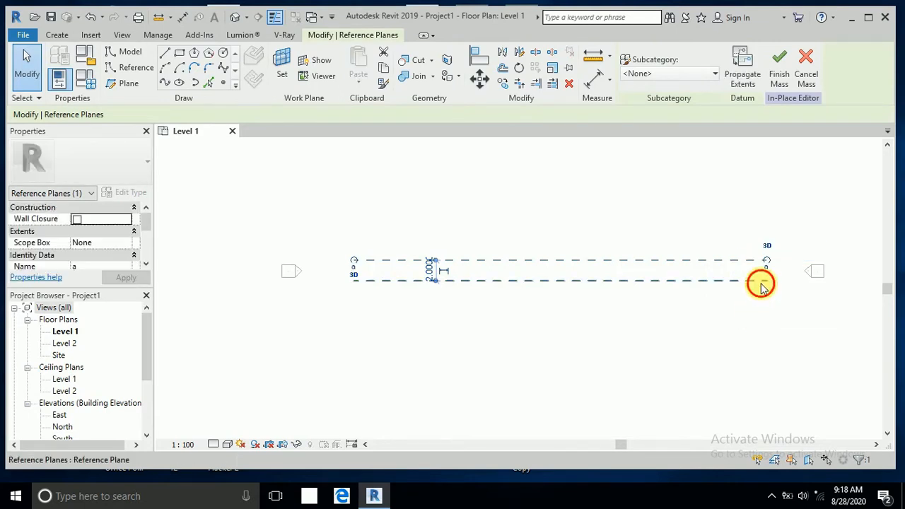
{"action": "left_click", "coordinate": [754, 289]}
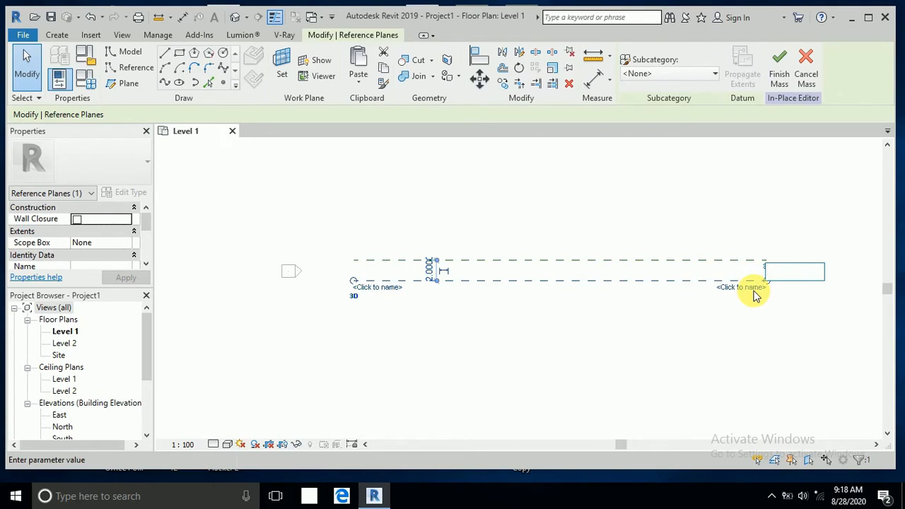
{"action": "type", "text": "b"}
{"action": "key", "text": "Return"}
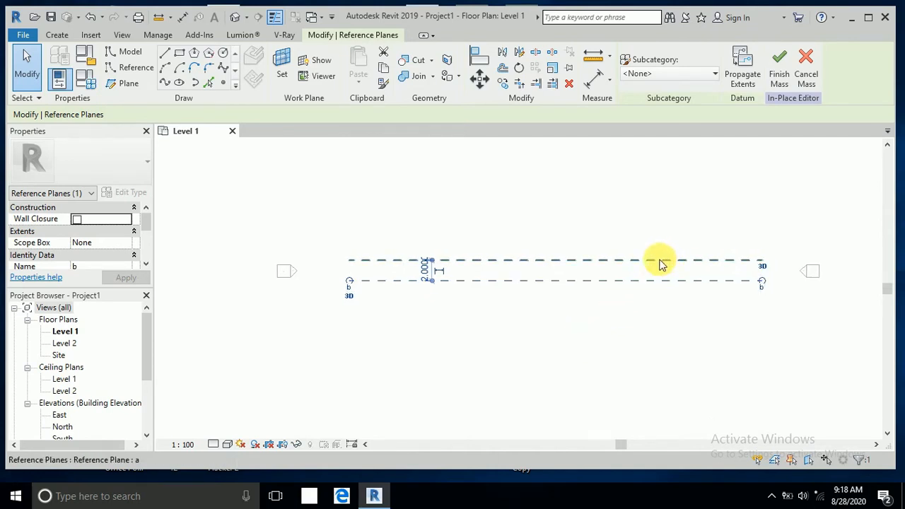
{"action": "left_click", "coordinate": [630, 303]}
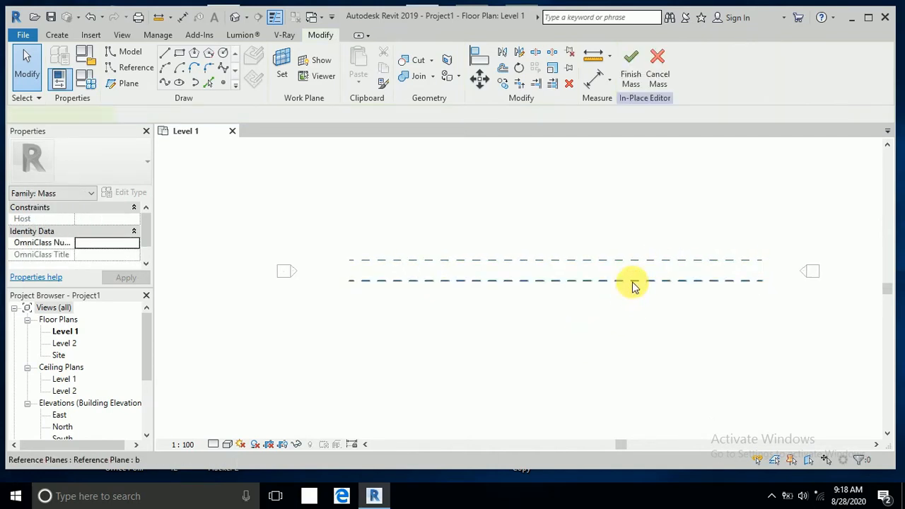
Step: Set the distance between reference planes a and b to 1 by moving plane b
{"action": "left_click", "coordinate": [631, 282]}
{"action": "left_click", "coordinate": [516, 292]}
{"action": "left_click", "coordinate": [425, 272]}
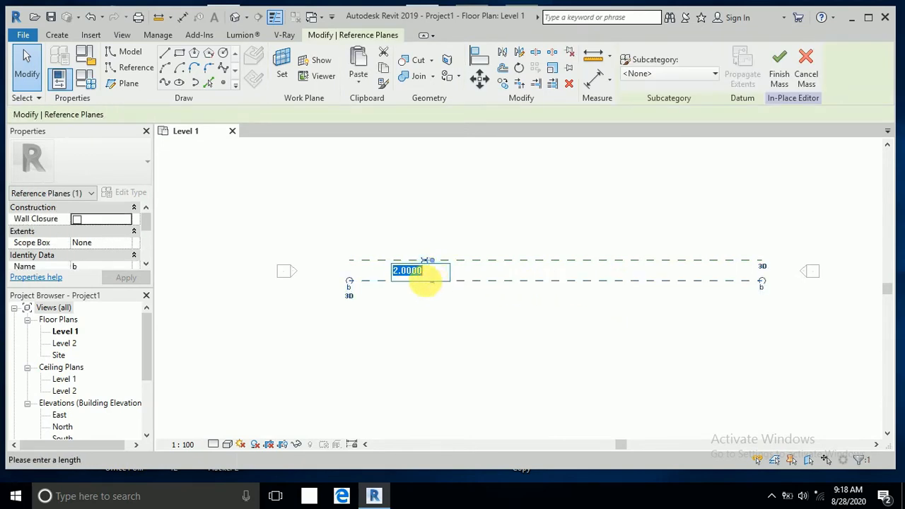
{"action": "type", "text": "1"}
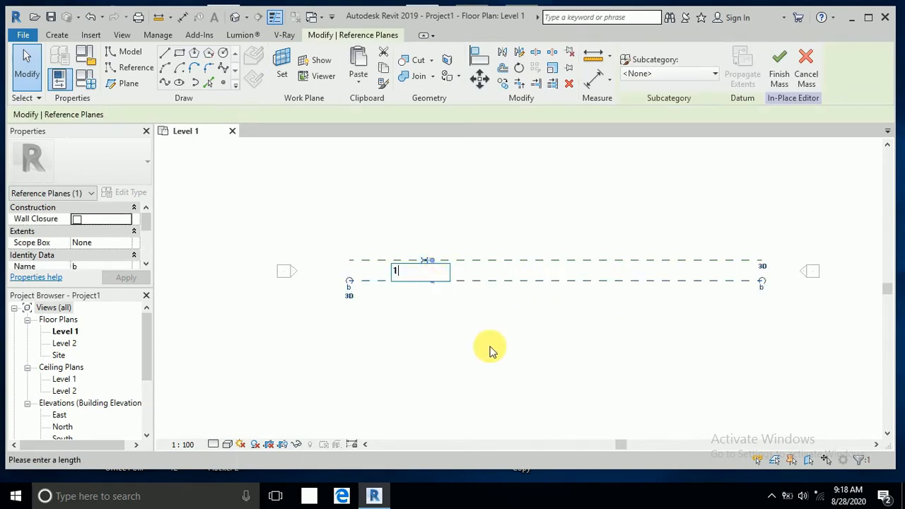
{"action": "key", "text": "Return"}
{"action": "left_click", "coordinate": [626, 344]}
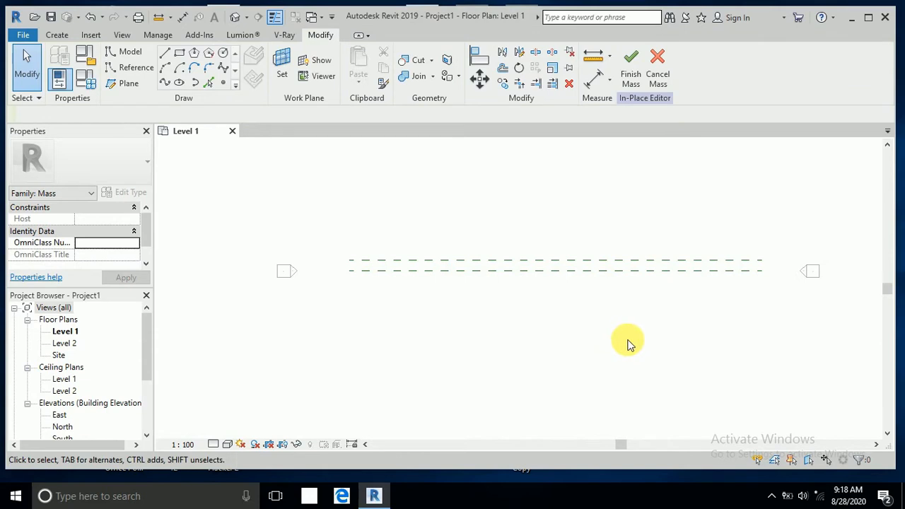
Step: In the South elevation, draw a short vertical reference plane from Level 1 up to just below Level 2
{"action": "middle_click_drag", "start_coordinate": [561, 328], "coordinate": [551, 336]}
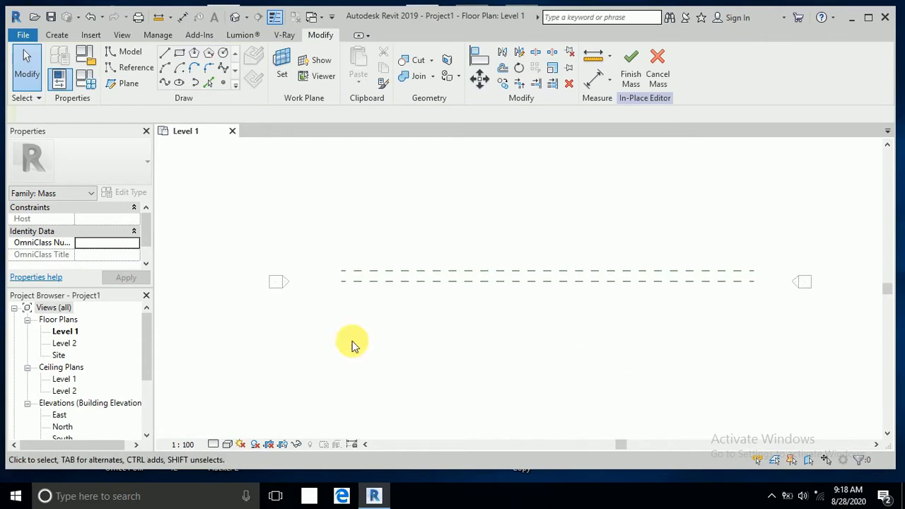
{"action": "left_click_drag", "start_coordinate": [145, 359], "coordinate": [145, 379]}
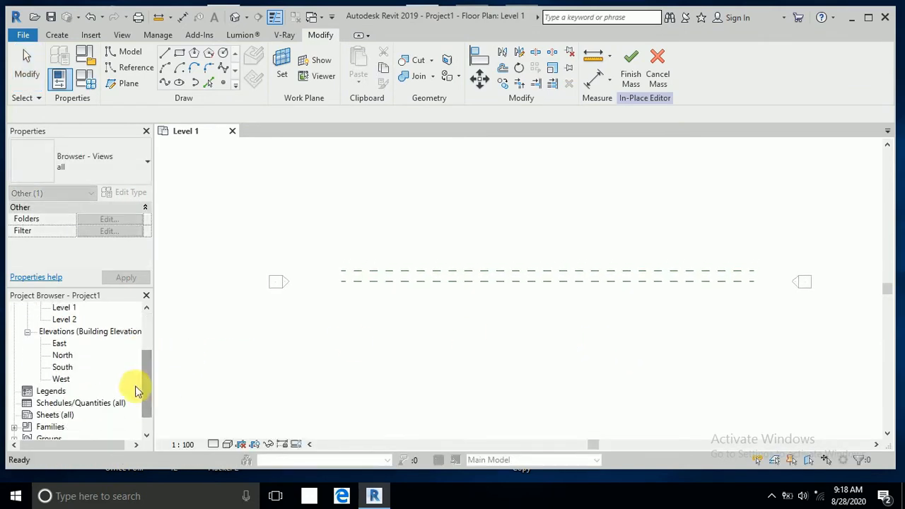
{"action": "double_click", "coordinate": [62, 367]}
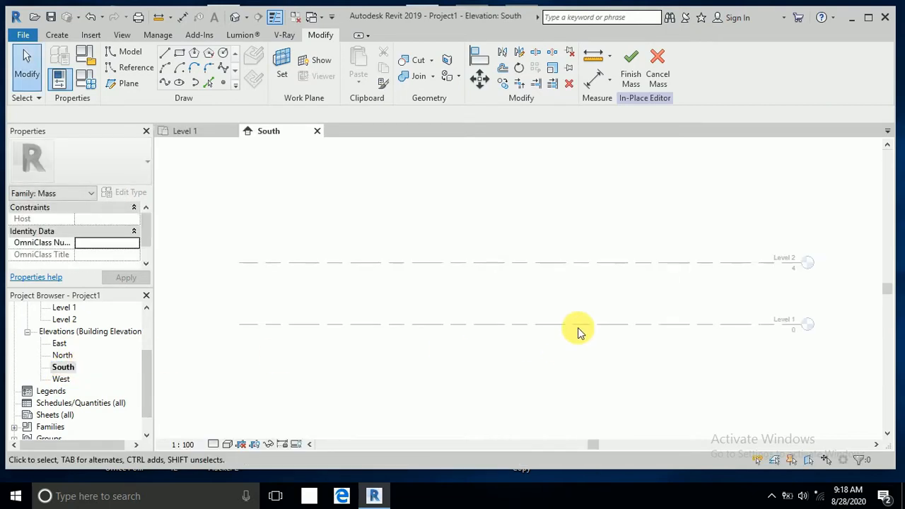
{"action": "left_click", "coordinate": [128, 86]}
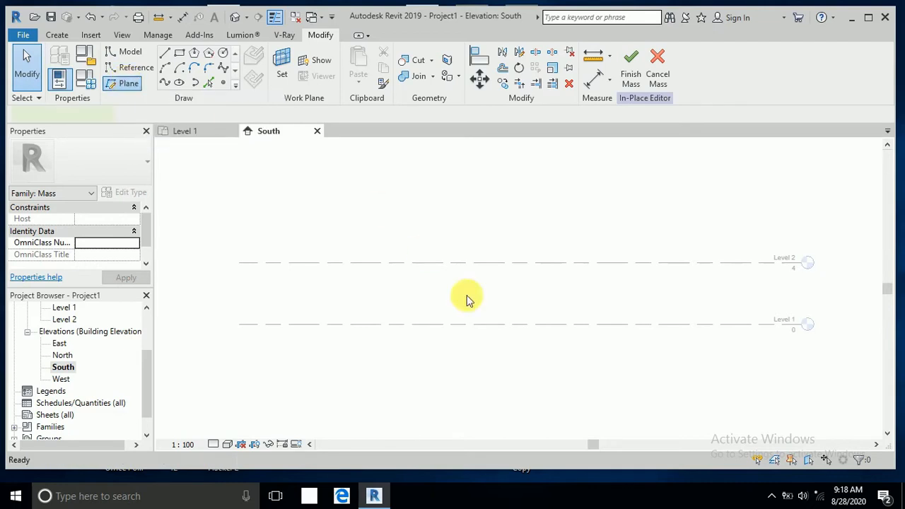
{"action": "left_click", "coordinate": [528, 324]}
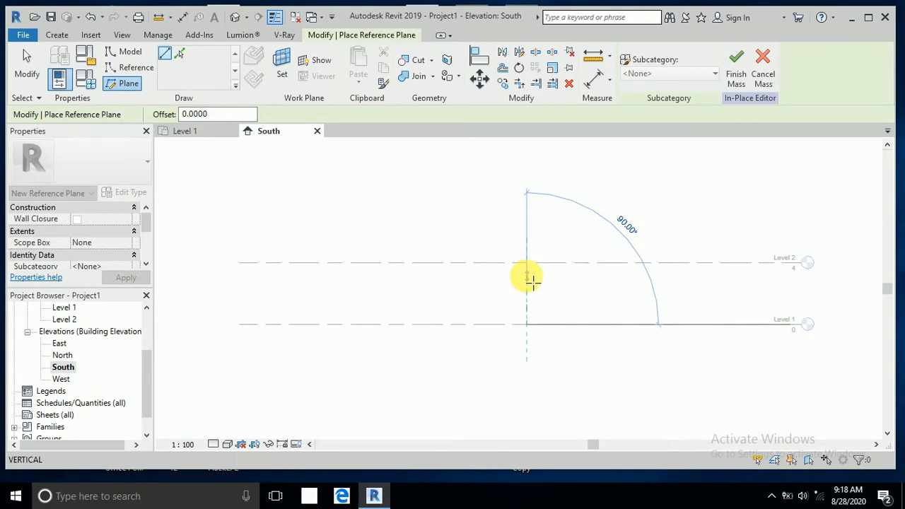
{"action": "left_click", "coordinate": [532, 280]}
{"action": "left_click", "coordinate": [26, 70]}
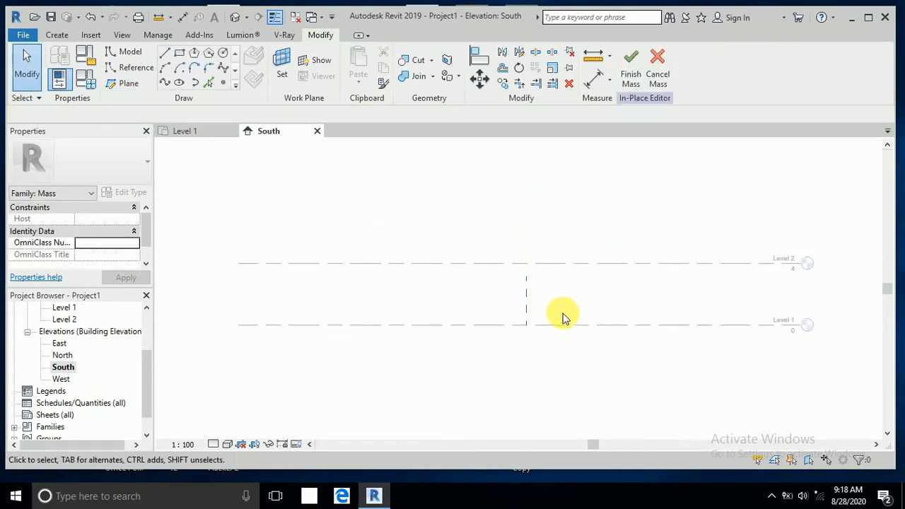
Step: Start a model circle with Reference Plane : a as its work plane
{"action": "middle_click_drag", "start_coordinate": [564, 318], "coordinate": [550, 312]}
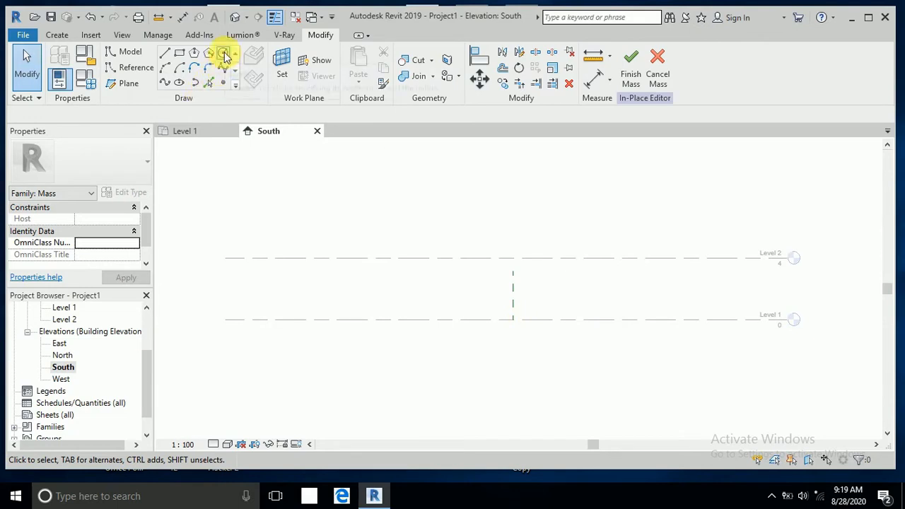
{"action": "left_click", "coordinate": [224, 55]}
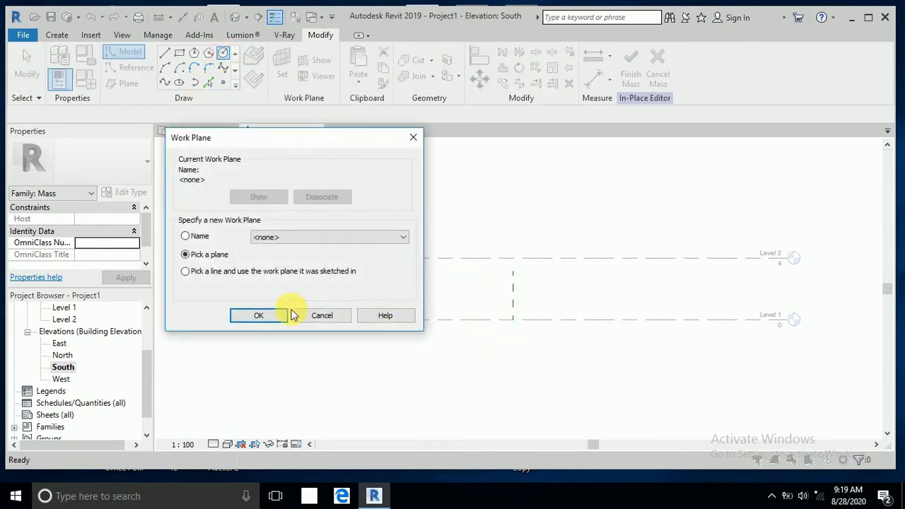
{"action": "left_click", "coordinate": [406, 238]}
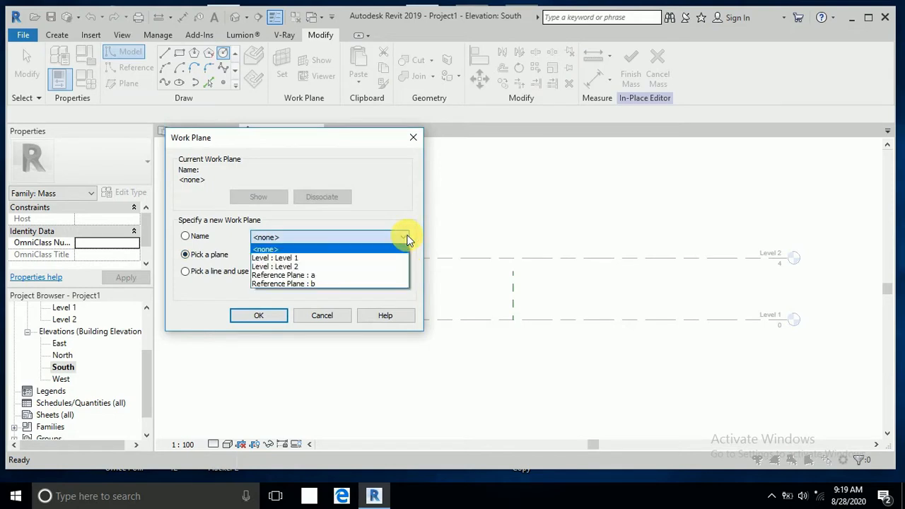
{"action": "left_click", "coordinate": [359, 275]}
{"action": "left_click", "coordinate": [258, 315]}
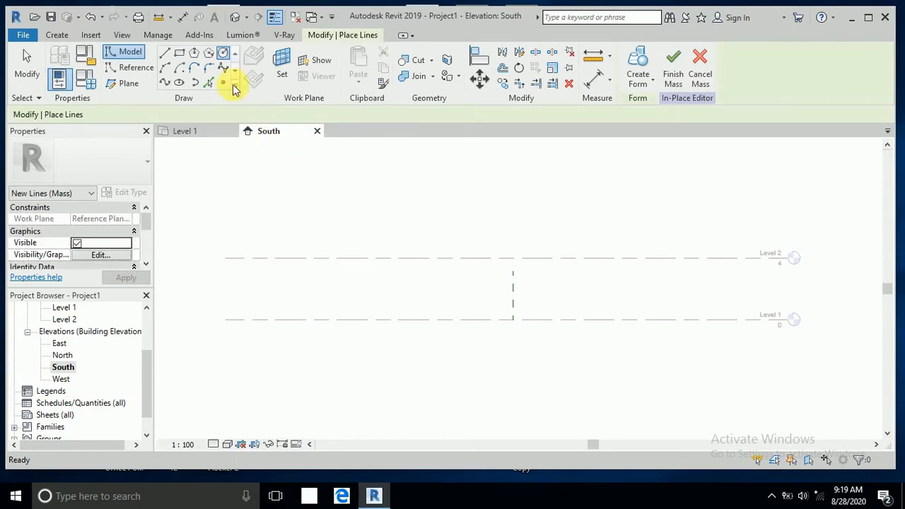
Step: Draw a circle of about 7.1 radius centred where the vertical reference plane meets Level 1, and delete it
{"action": "left_click", "coordinate": [513, 320]}
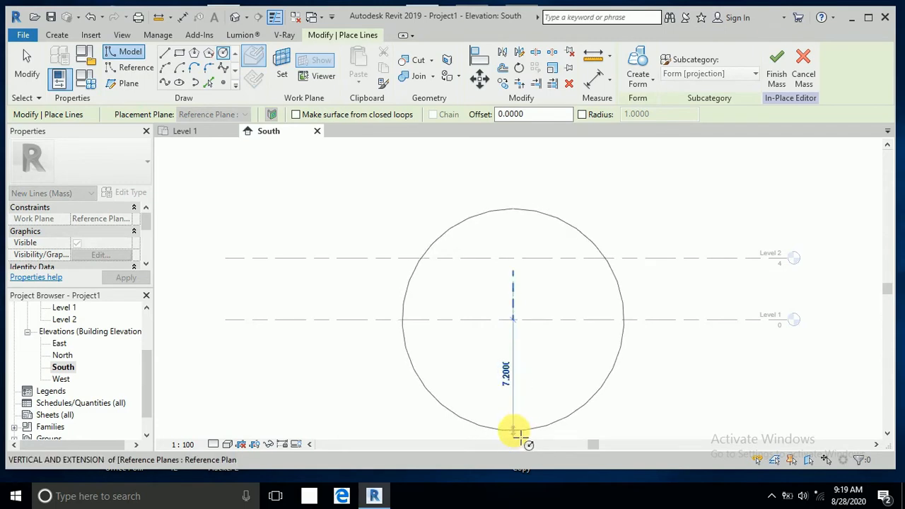
{"action": "left_click", "coordinate": [514, 429]}
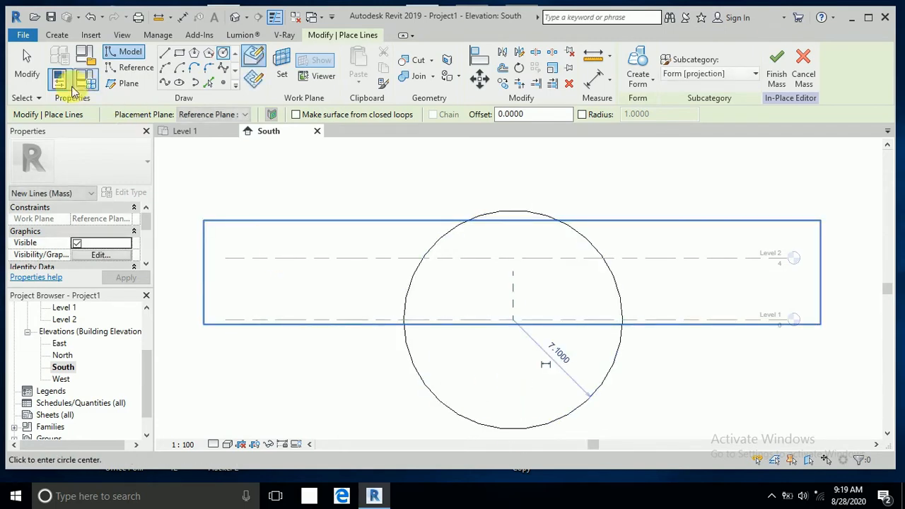
{"action": "left_click", "coordinate": [30, 67]}
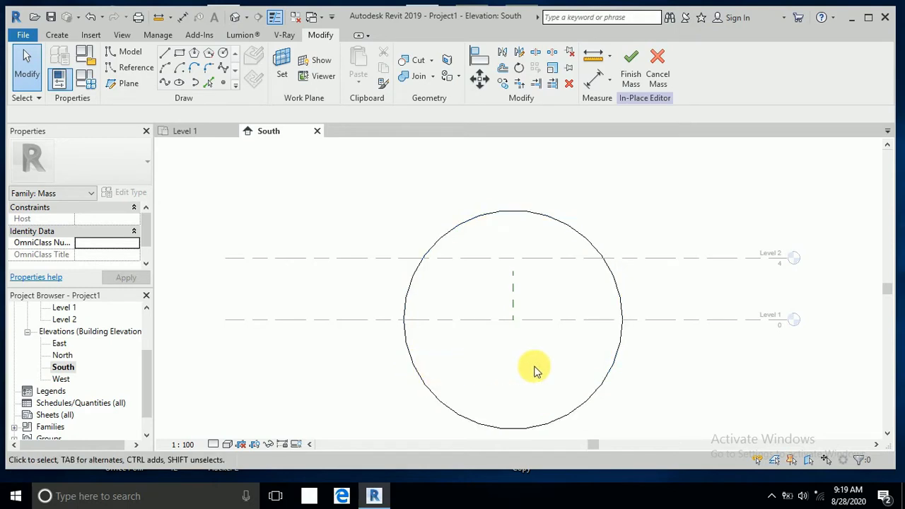
{"action": "left_click", "coordinate": [614, 362]}
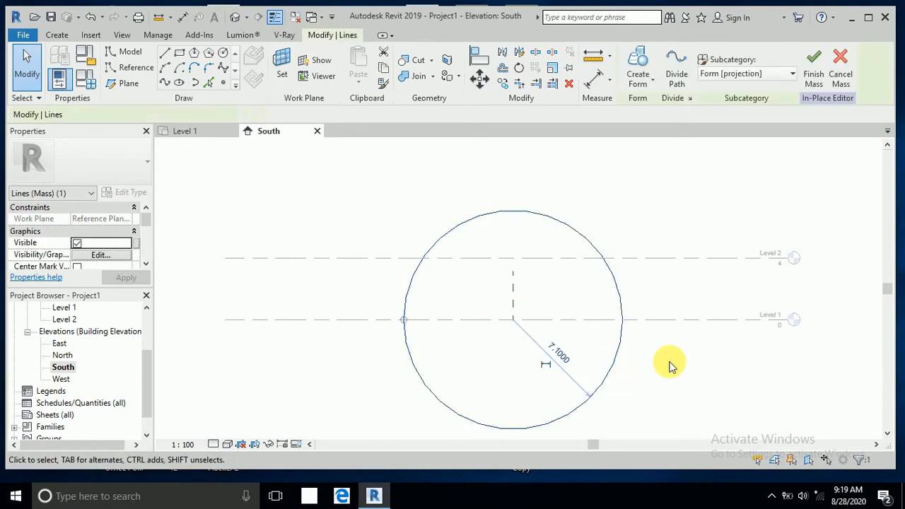
{"action": "key", "text": "Delete"}
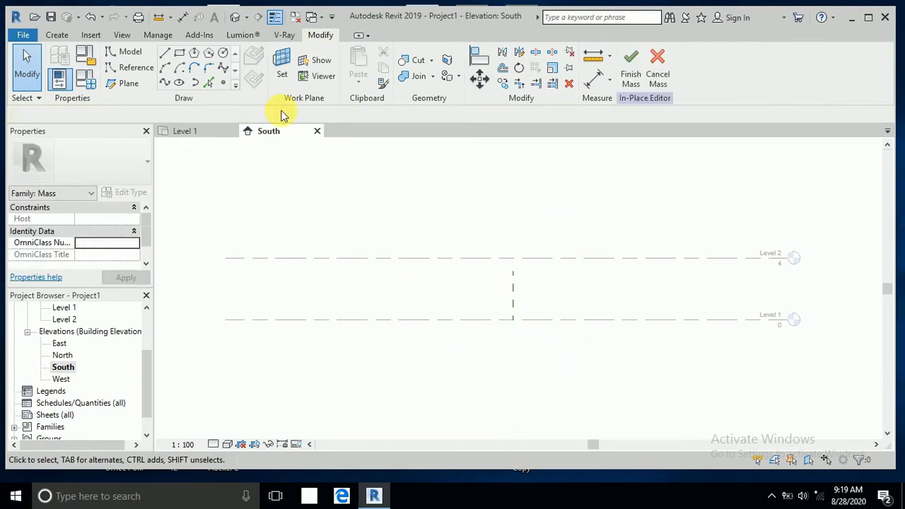
Step: Draw a model circle of 10.4 radius centred on the upper end of the short vertical reference plane
{"action": "left_click", "coordinate": [223, 54]}
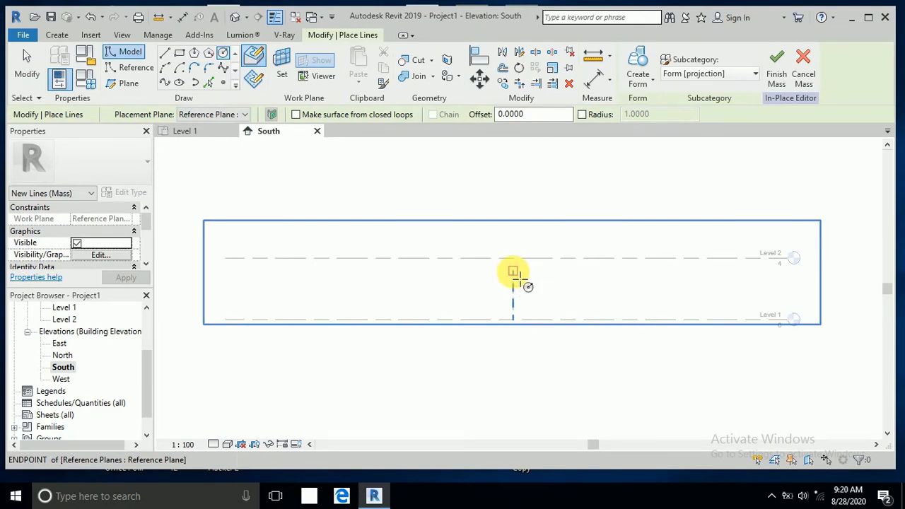
{"action": "left_click", "coordinate": [513, 272]}
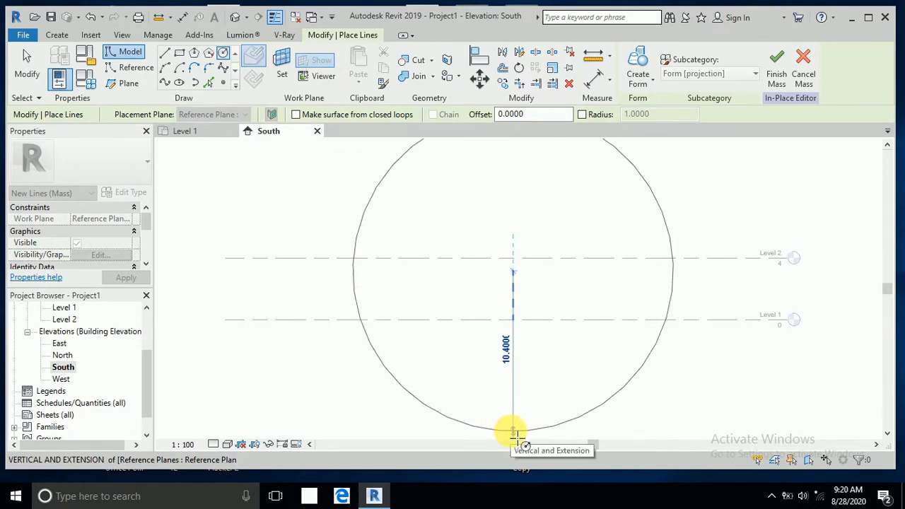
{"action": "left_click", "coordinate": [514, 434]}
{"action": "scroll", "coordinate": [521, 424], "scroll_direction": "down", "scroll_amount": 2}
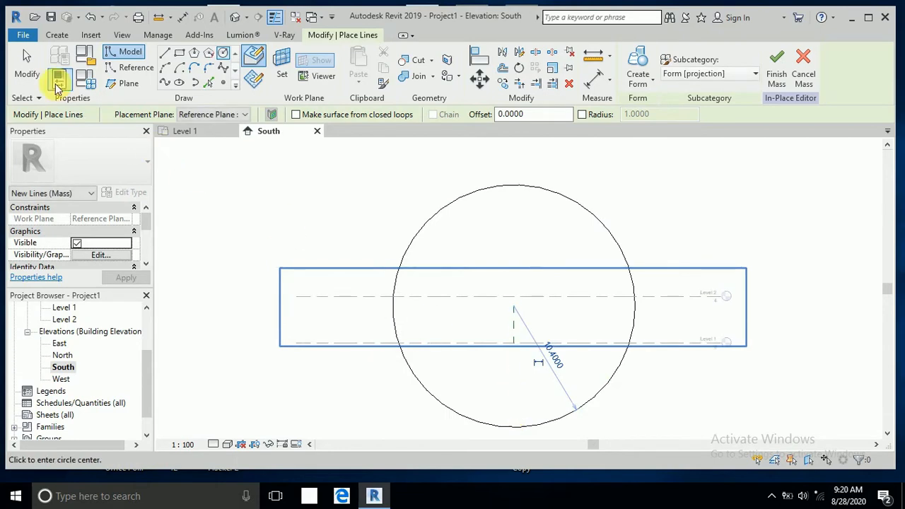
{"action": "left_click", "coordinate": [32, 73]}
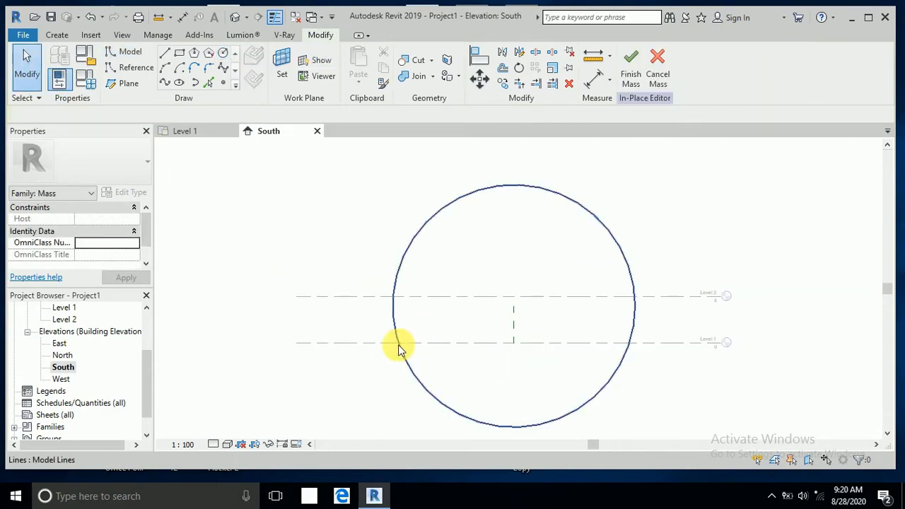
Step: Draw a straight model line along Level 1 between the circle's two intersections with that level
{"action": "left_click", "coordinate": [164, 55]}
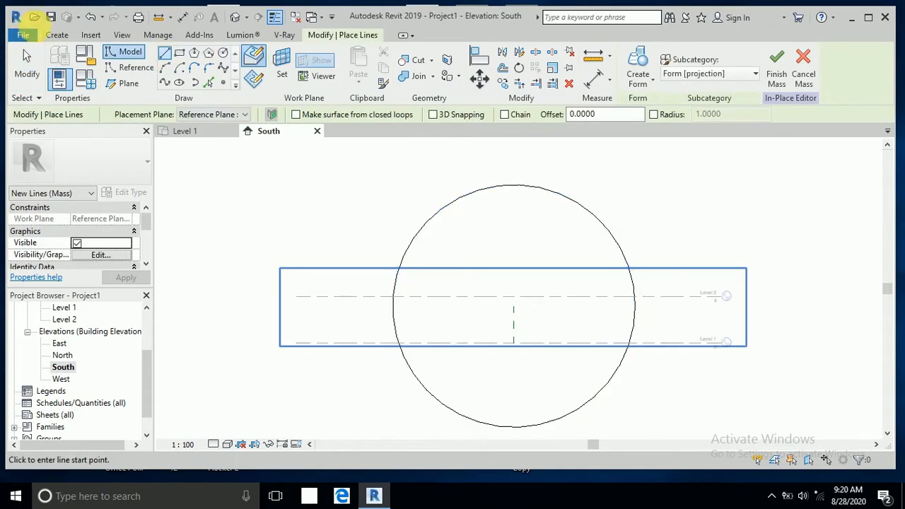
{"action": "left_click", "coordinate": [398, 343]}
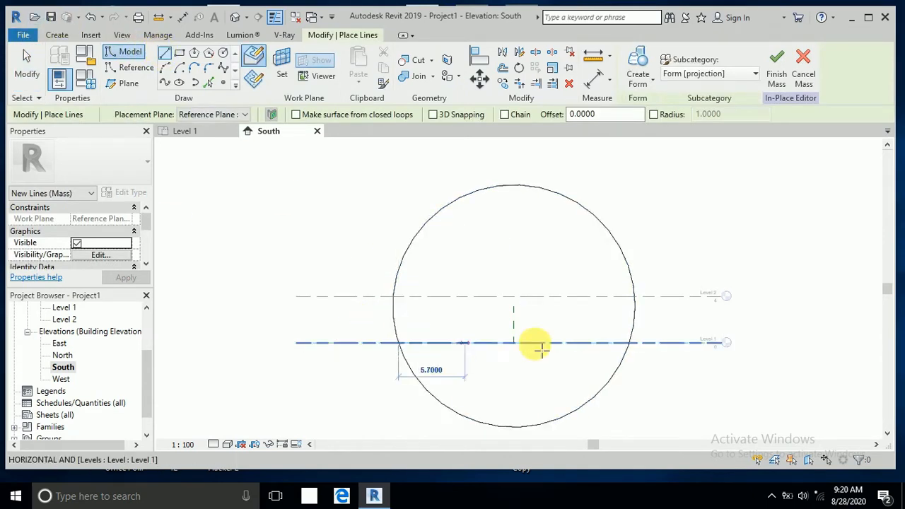
{"action": "left_click", "coordinate": [634, 342]}
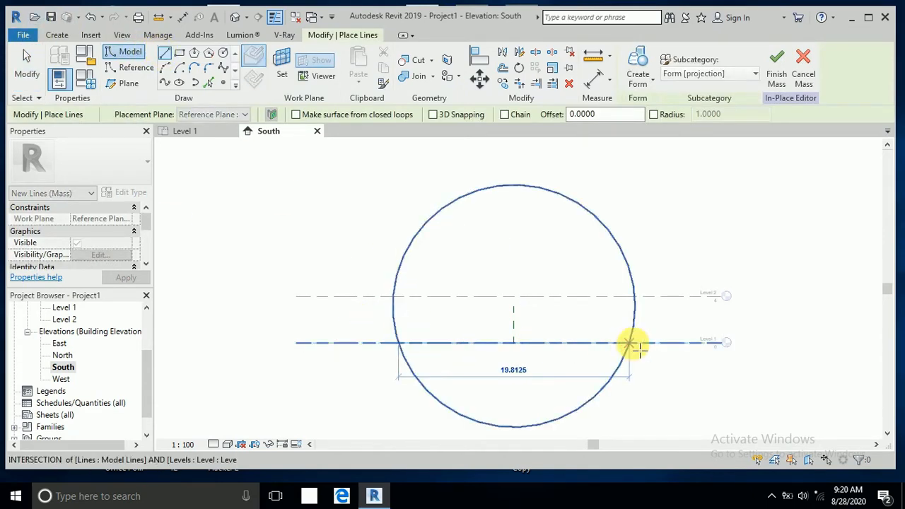
{"action": "left_click", "coordinate": [26, 64]}
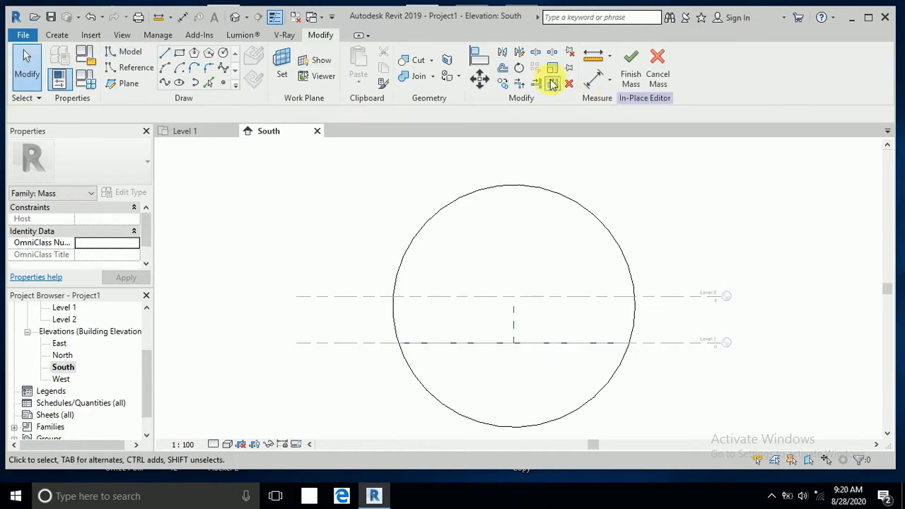
Step: Split the circle just below Level 1 and trim the upper arc to the ends of the horizontal line
{"action": "left_click", "coordinate": [537, 55]}
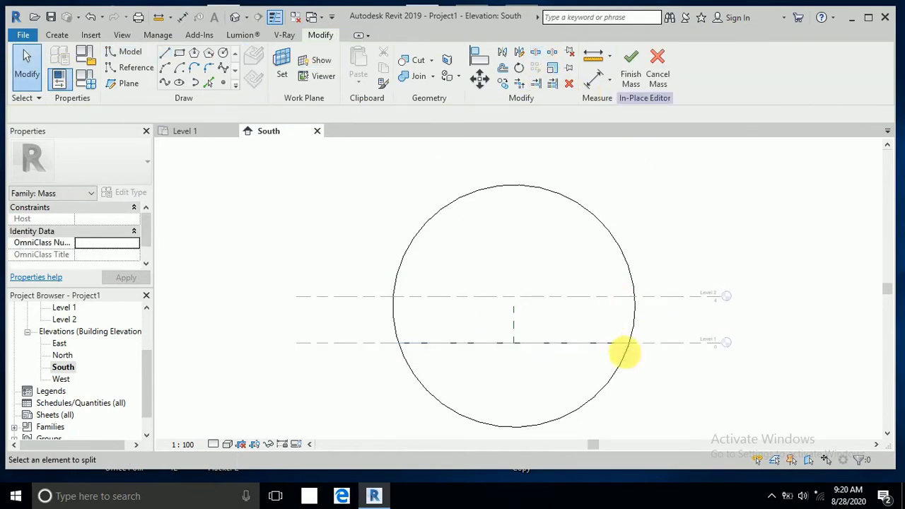
{"action": "left_click", "coordinate": [625, 351]}
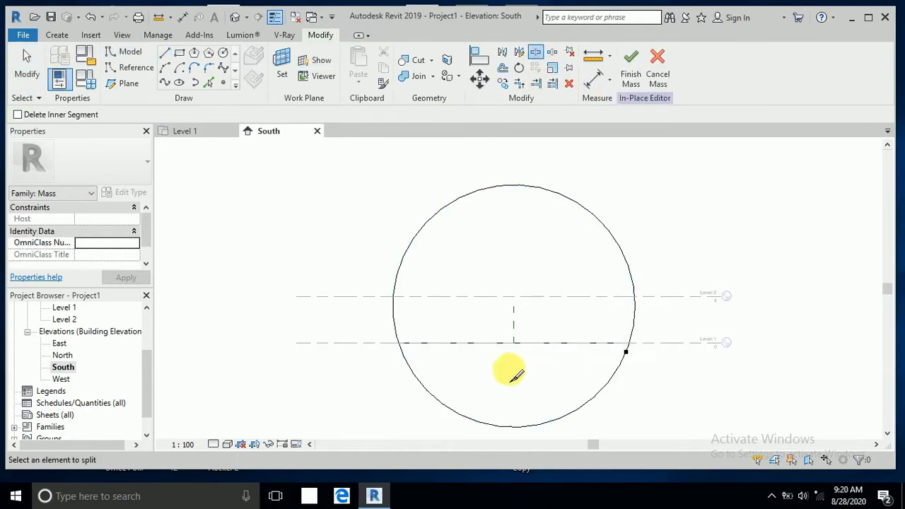
{"action": "left_click", "coordinate": [27, 65]}
{"action": "left_click", "coordinate": [518, 84]}
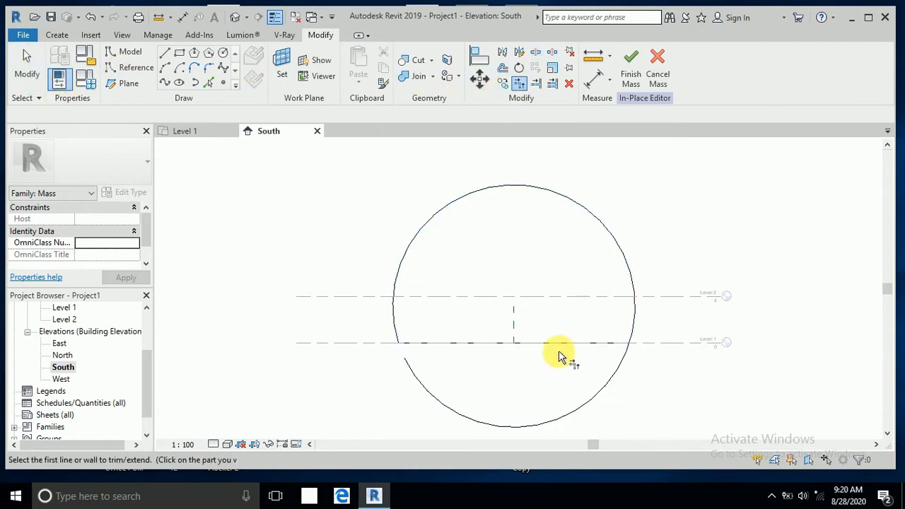
{"action": "left_click", "coordinate": [601, 343]}
{"action": "left_click", "coordinate": [613, 334]}
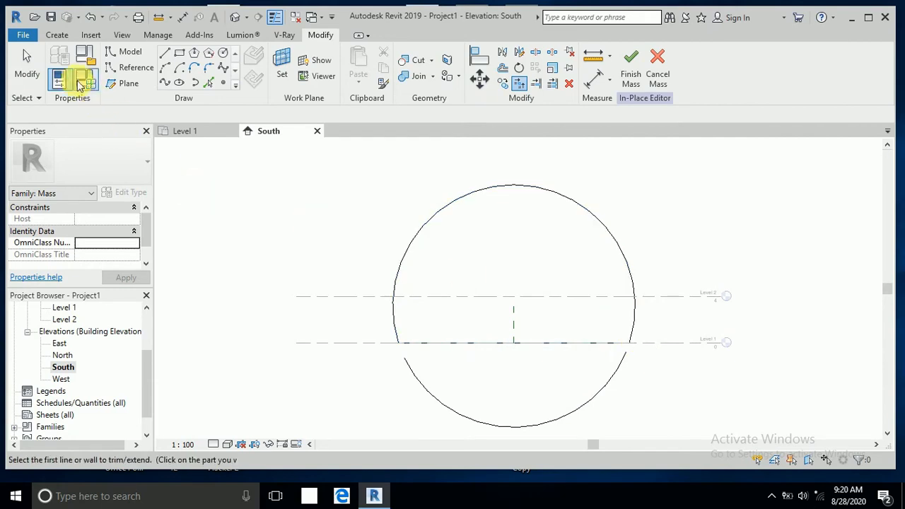
Step: Delete the leftover lower arc of the circle below Level 1
{"action": "left_click", "coordinate": [27, 67]}
{"action": "left_click", "coordinate": [408, 374]}
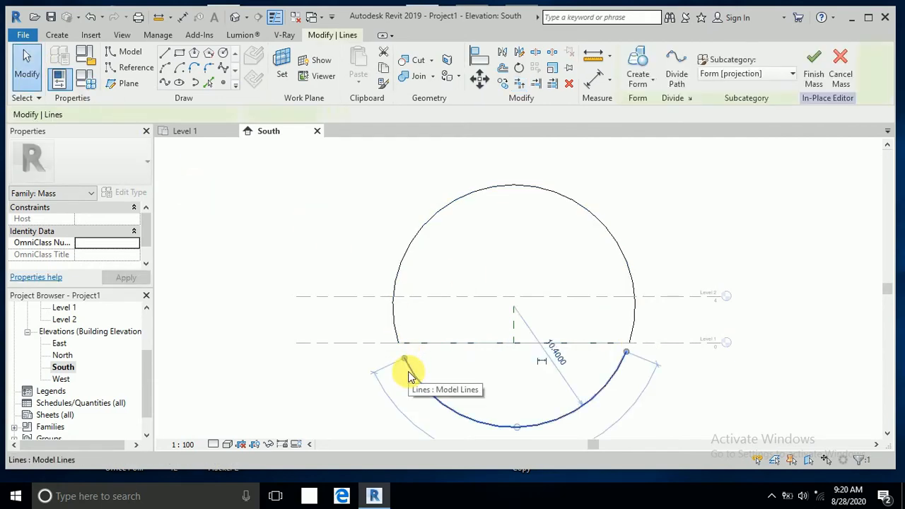
{"action": "key", "text": "Delete"}
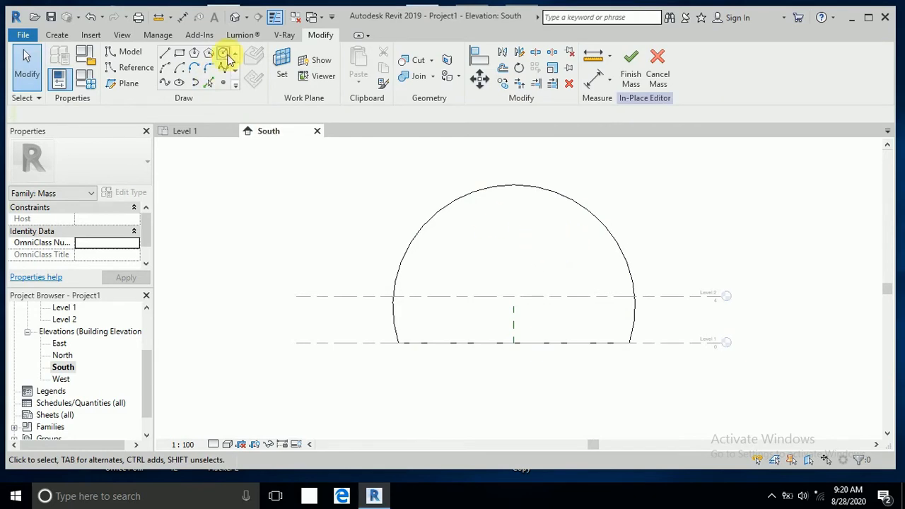
Step: Examine the trimmed profile in the default 3D view, and open the Level 1 floor plan
{"action": "left_click", "coordinate": [235, 18]}
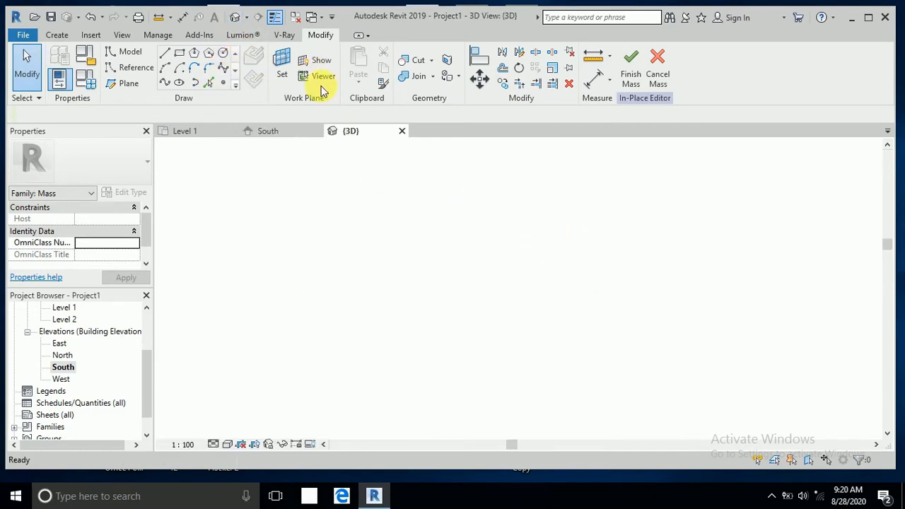
{"action": "scroll", "coordinate": [537, 280], "scroll_direction": "up", "scroll_amount": 2}
{"action": "scroll", "coordinate": [516, 262], "scroll_direction": "up", "scroll_amount": 2}
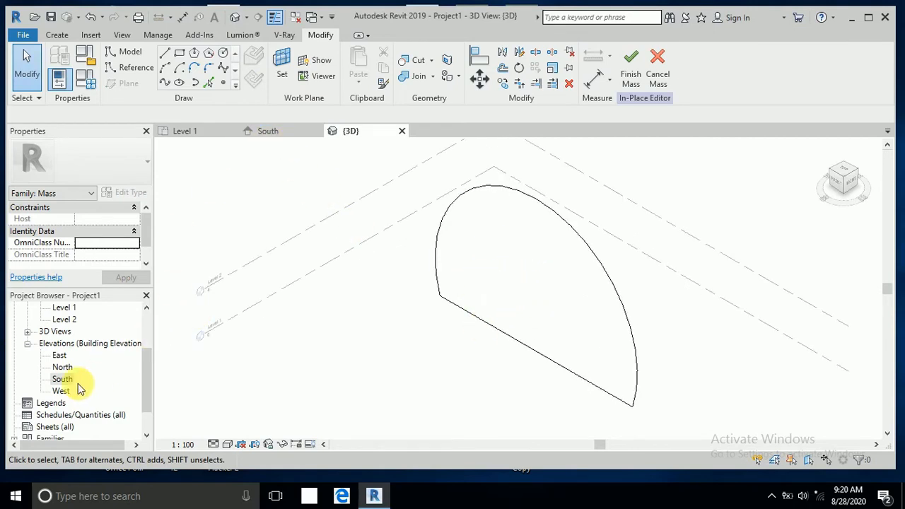
{"action": "scroll", "coordinate": [145, 378], "scroll_direction": "up", "scroll_amount": 2}
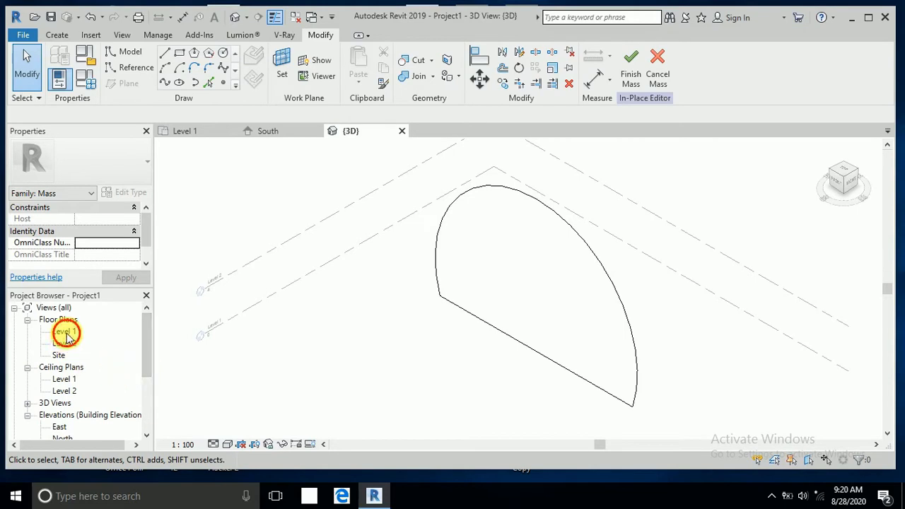
{"action": "double_click", "coordinate": [65, 332]}
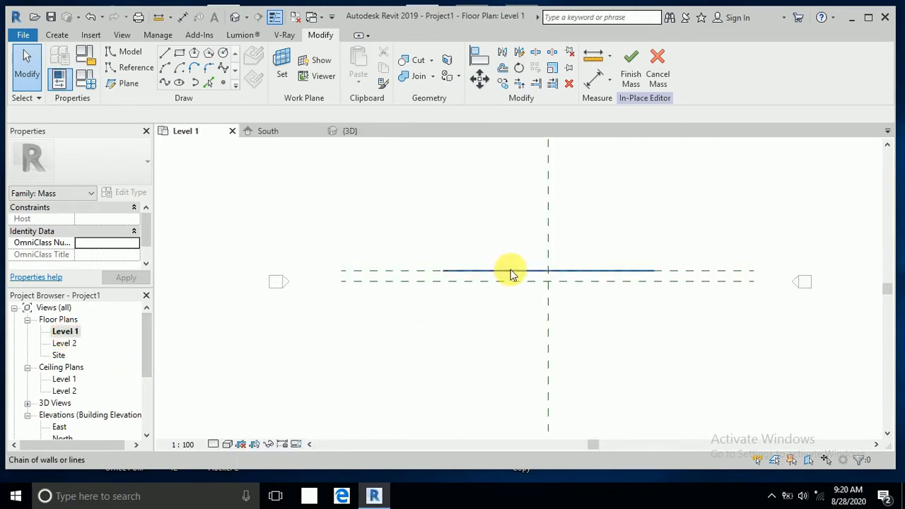
{"action": "left_click", "coordinate": [483, 307]}
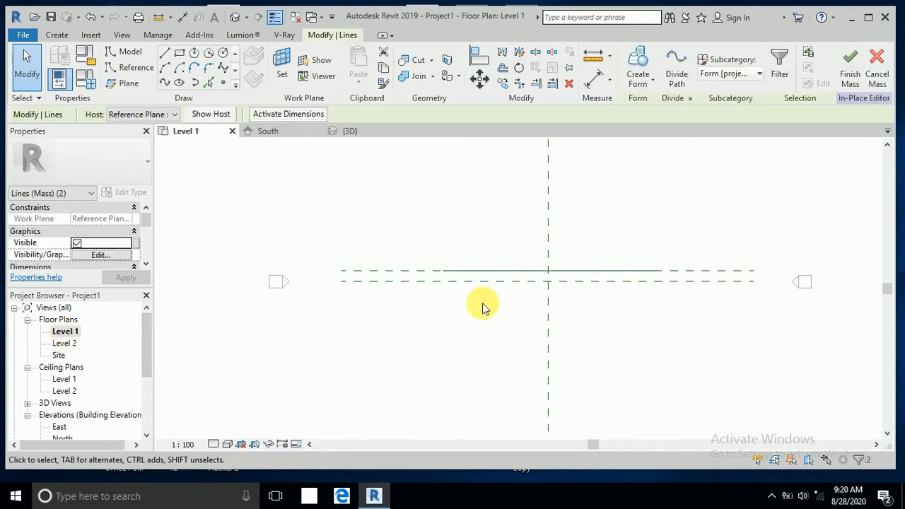
{"action": "middle_click_drag", "start_coordinate": [483, 307], "coordinate": [491, 320]}
{"action": "left_click", "coordinate": [474, 347]}
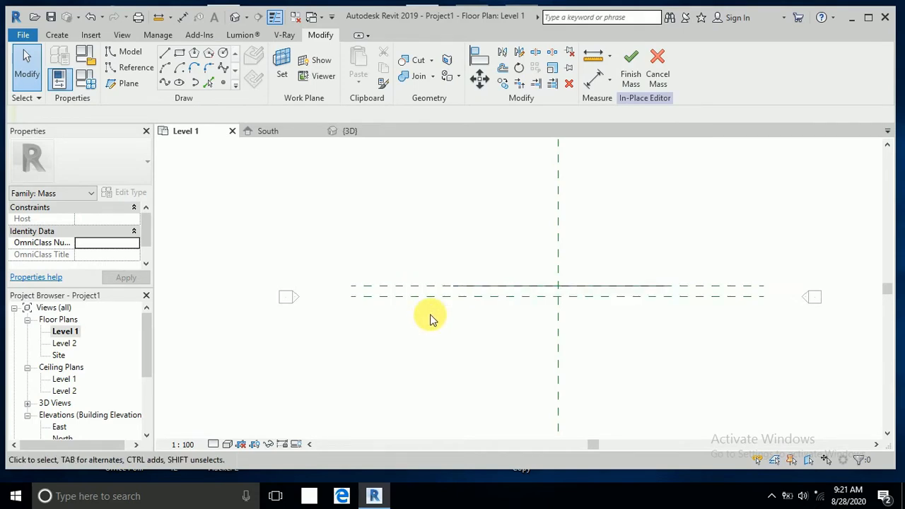
Step: Draw a shallow start-end-radius arc of about 16.4° and 111.9 radius with both ends on reference plane a, bulging away from plane b
{"action": "left_click", "coordinate": [166, 68]}
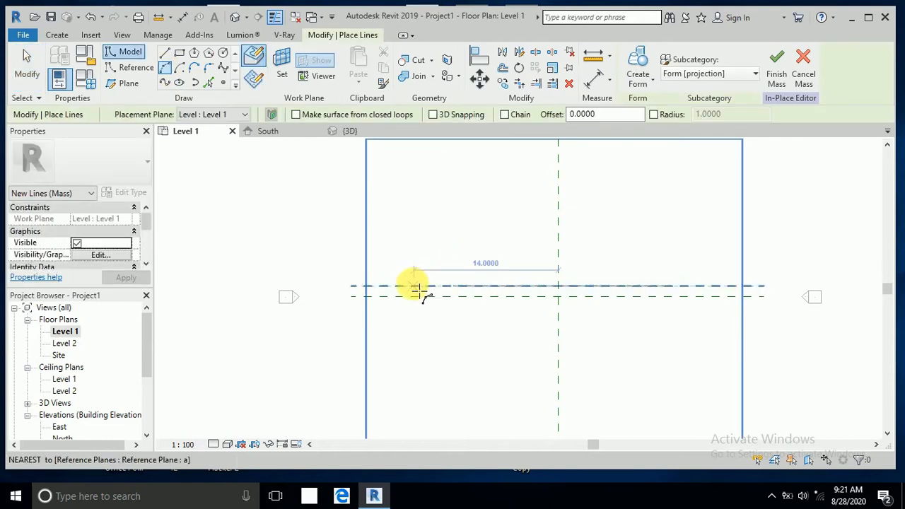
{"action": "left_click", "coordinate": [415, 287]}
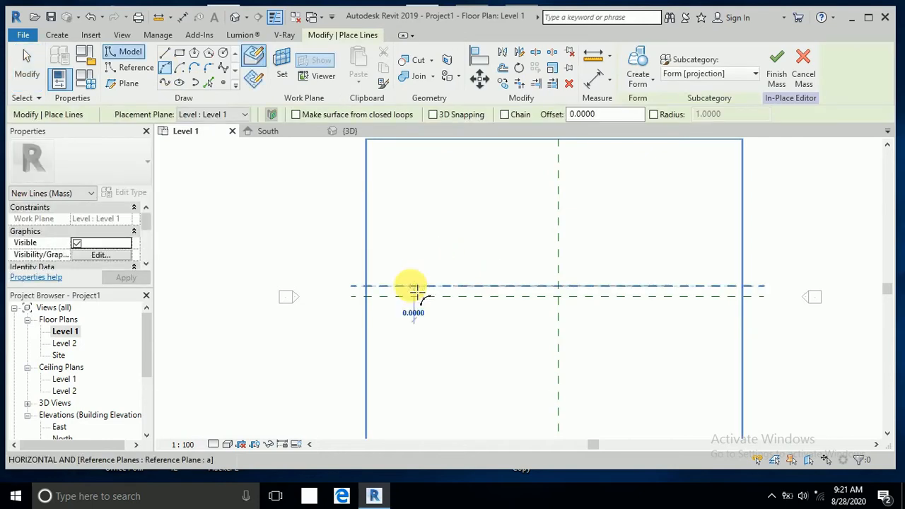
{"action": "left_click", "coordinate": [744, 288]}
{"action": "scroll", "coordinate": [587, 281], "scroll_direction": "up", "scroll_amount": 2}
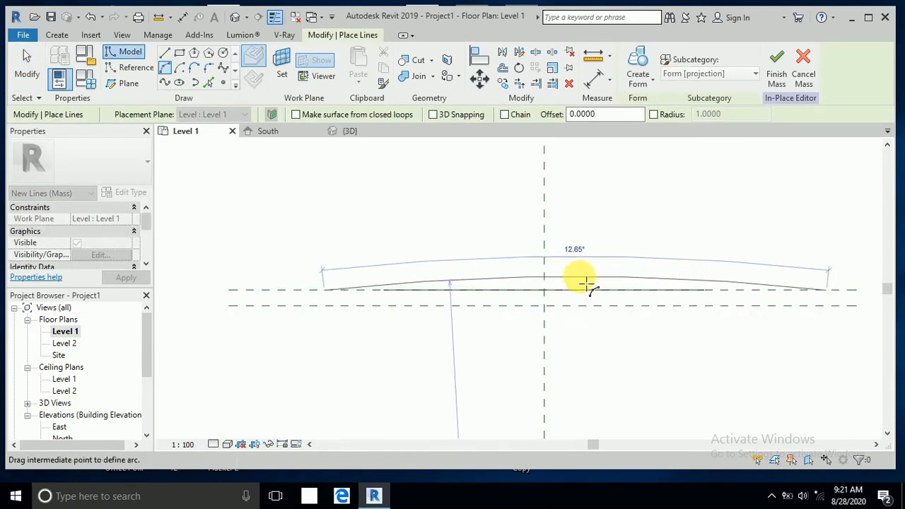
{"action": "left_click", "coordinate": [509, 281]}
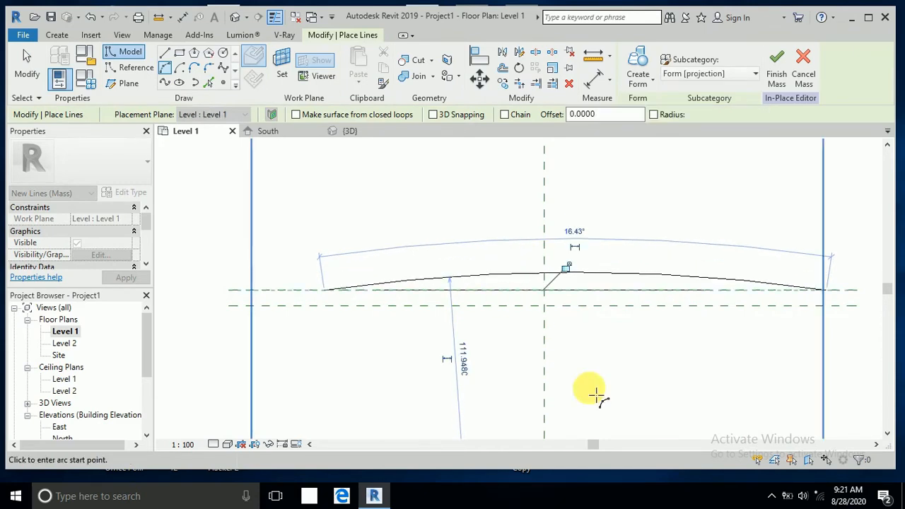
{"action": "key", "text": "Escape"}
{"action": "key", "text": "Escape"}
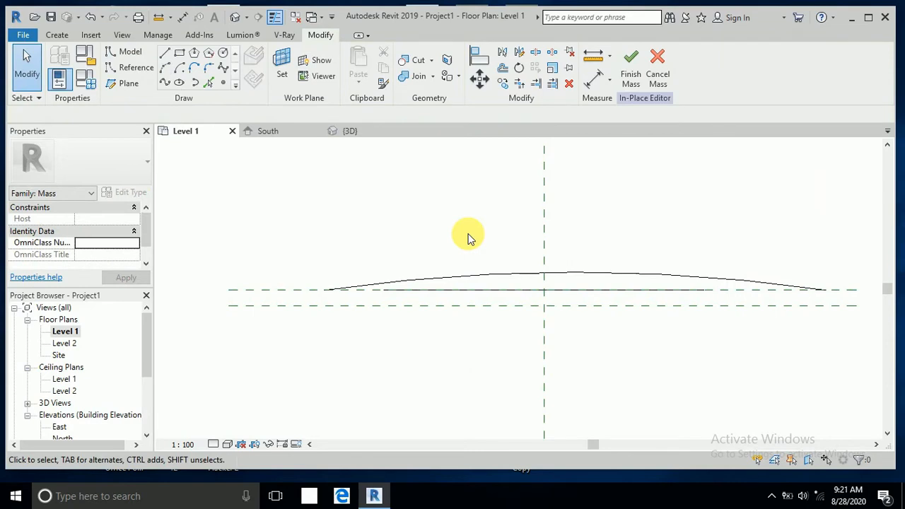
Step: Add a parallel copy of the arc on its outer side using Pick Lines with an offset of 0.3
{"action": "left_click", "coordinate": [209, 86]}
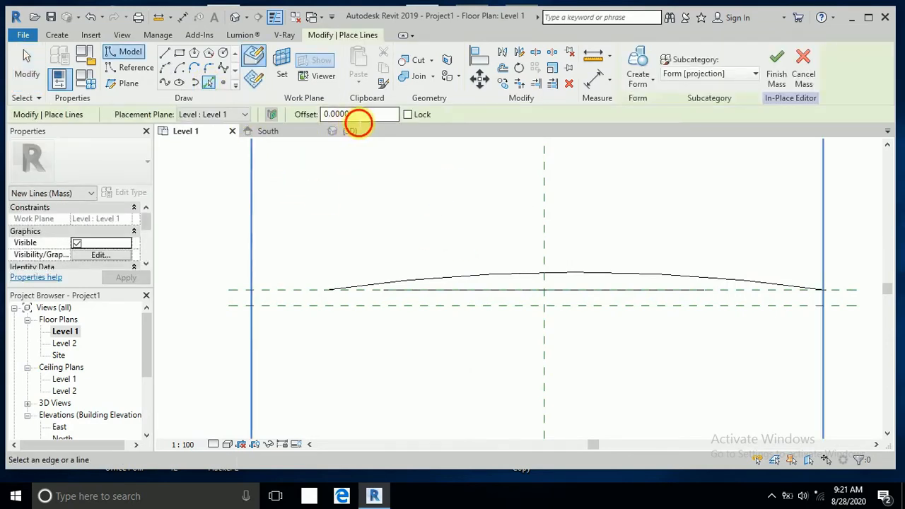
{"action": "left_click", "coordinate": [358, 120]}
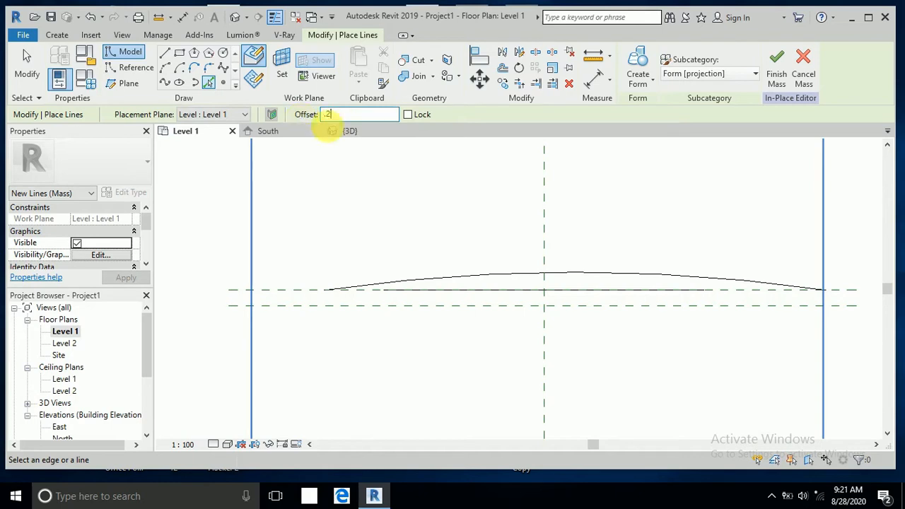
{"action": "key", "text": "Return"}
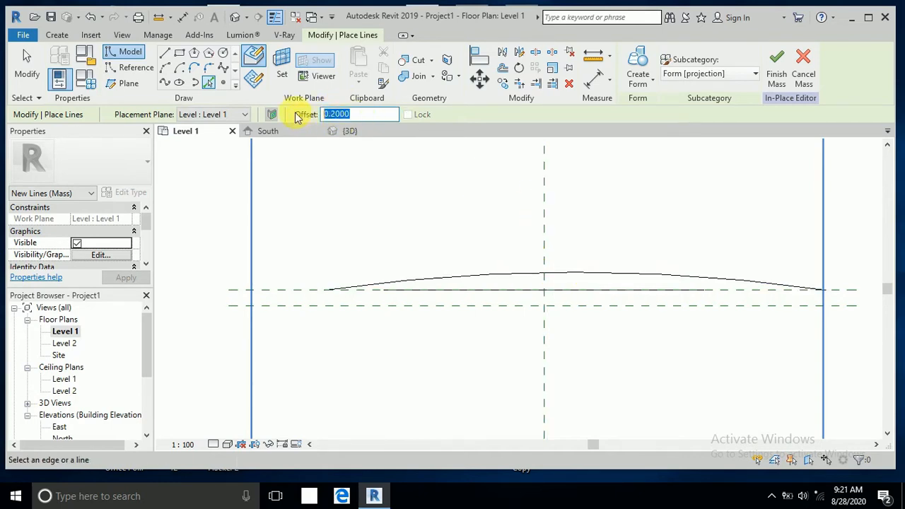
{"action": "type", "text": ".3"}
{"action": "key", "text": "Return"}
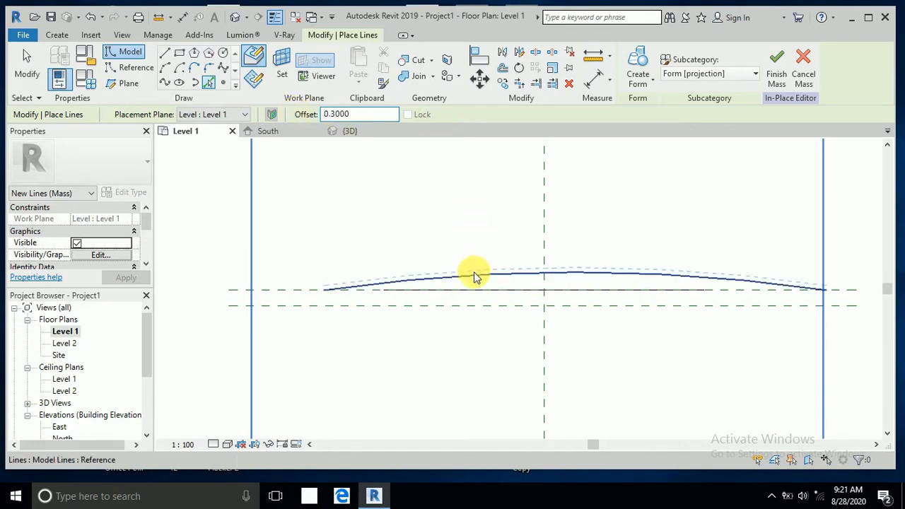
{"action": "left_click", "coordinate": [473, 273]}
{"action": "left_click", "coordinate": [25, 74]}
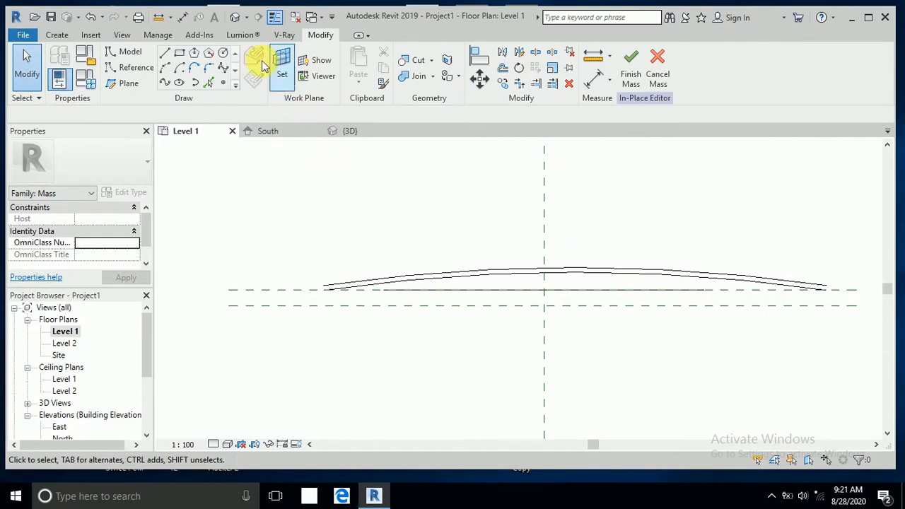
Step: In the 3D view, create a form from each of the two concentric arcs in turn, the outer one first
{"action": "left_click", "coordinate": [236, 18]}
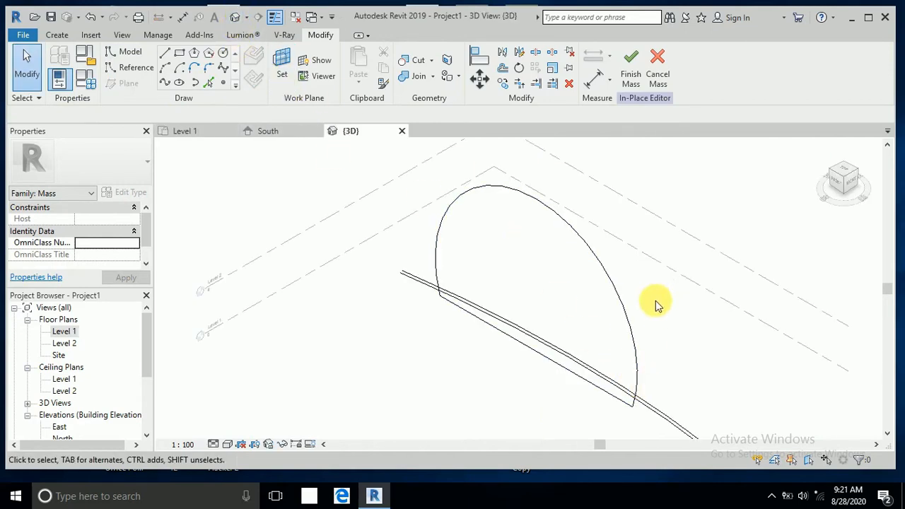
{"action": "scroll", "coordinate": [655, 304], "scroll_direction": "down", "scroll_amount": 1}
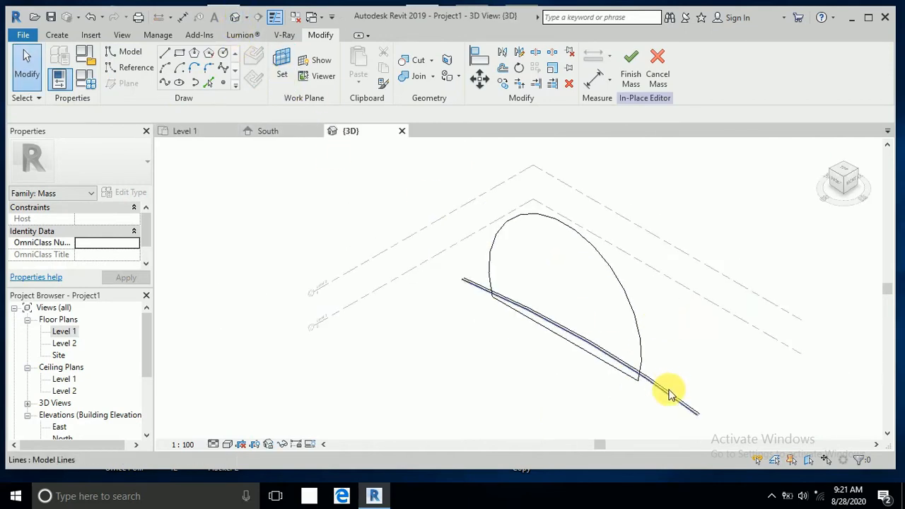
{"action": "left_click", "coordinate": [704, 365]}
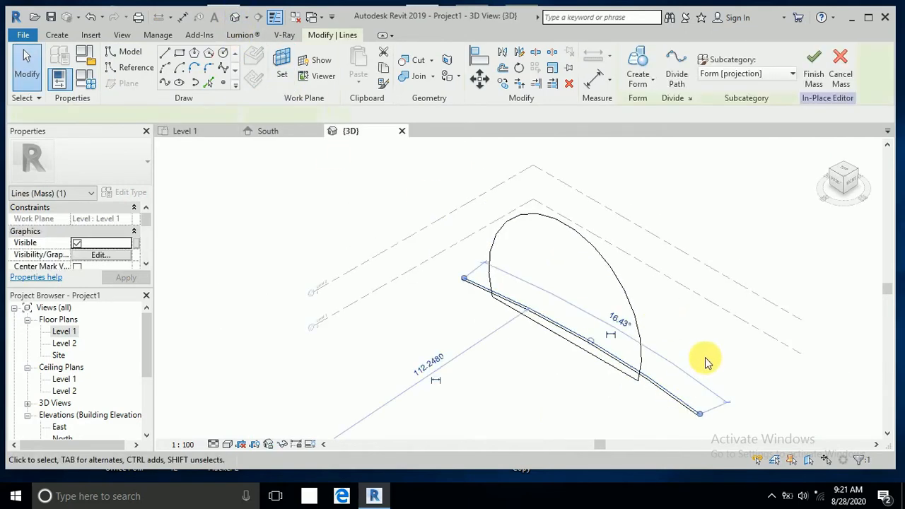
{"action": "left_click", "coordinate": [639, 65]}
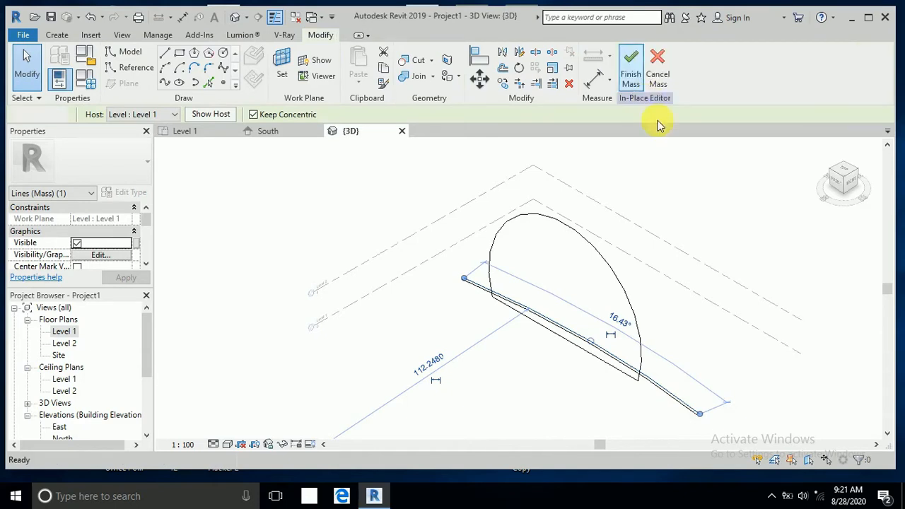
{"action": "left_click", "coordinate": [684, 407]}
{"action": "left_click", "coordinate": [635, 63]}
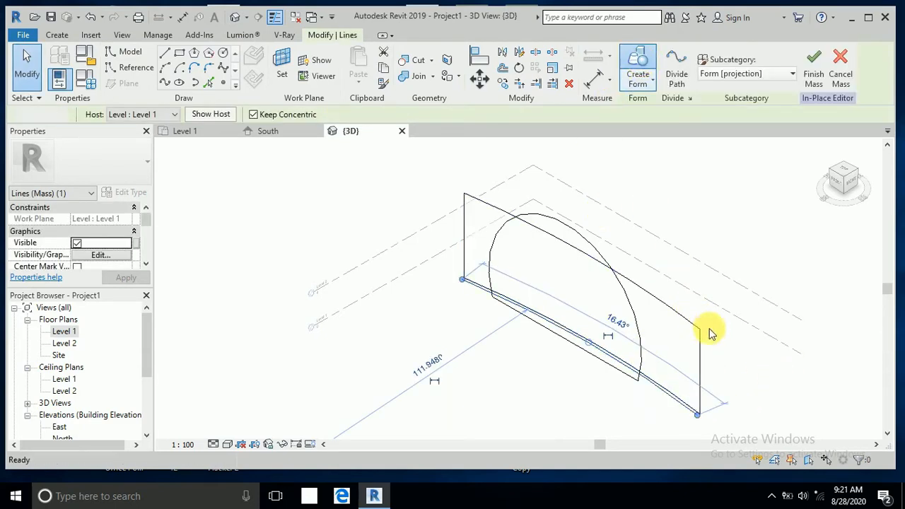
Step: Raise the top edges of both curved surfaces equally until they stand above the top of the circular profile
{"action": "left_click", "coordinate": [666, 283]}
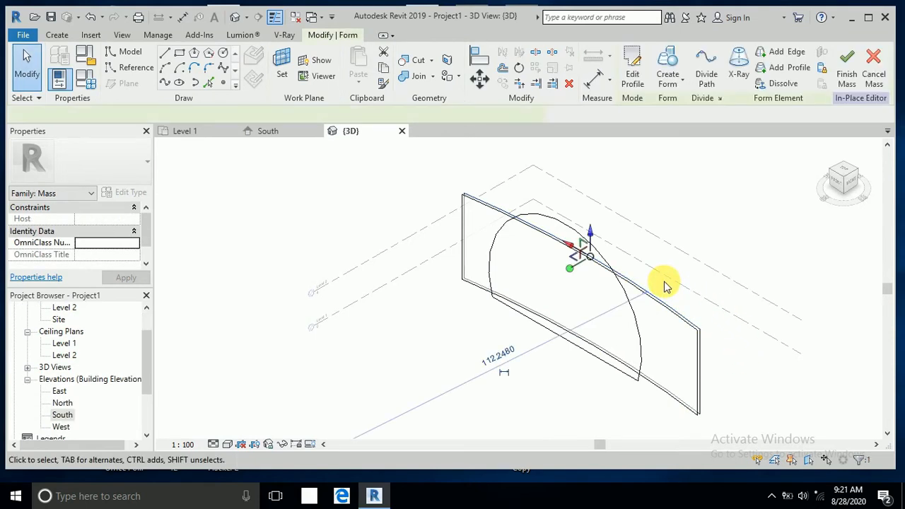
{"action": "left_click_drag", "start_coordinate": [591, 233], "coordinate": [612, 185]}
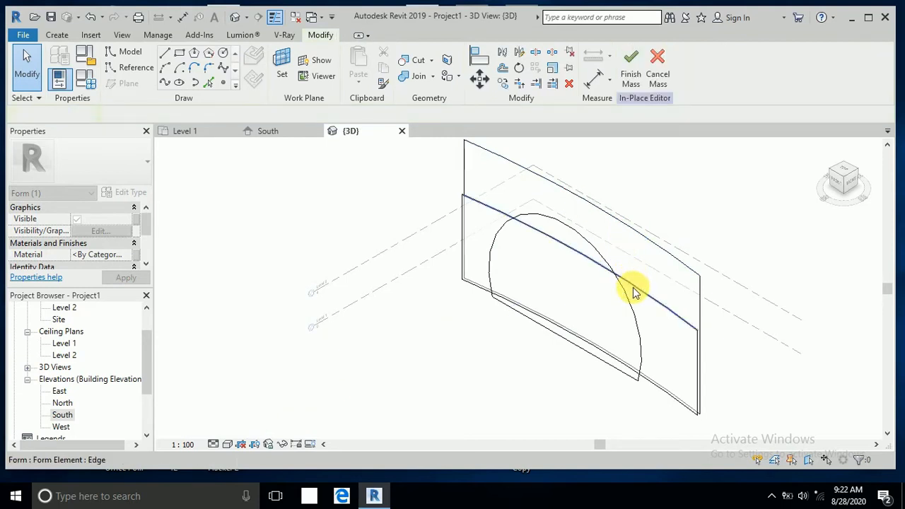
{"action": "left_click", "coordinate": [580, 253]}
{"action": "left_click_drag", "start_coordinate": [590, 237], "coordinate": [600, 188]}
{"action": "left_click", "coordinate": [641, 180]}
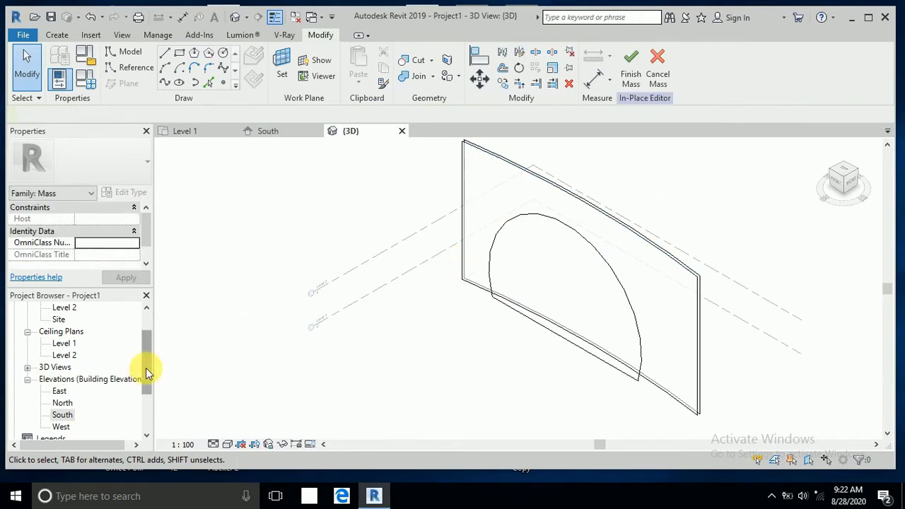
Step: Open the South elevation with the whole circular profile and the curved surfaces in view
{"action": "scroll", "coordinate": [146, 377], "scroll_direction": "down", "scroll_amount": 1}
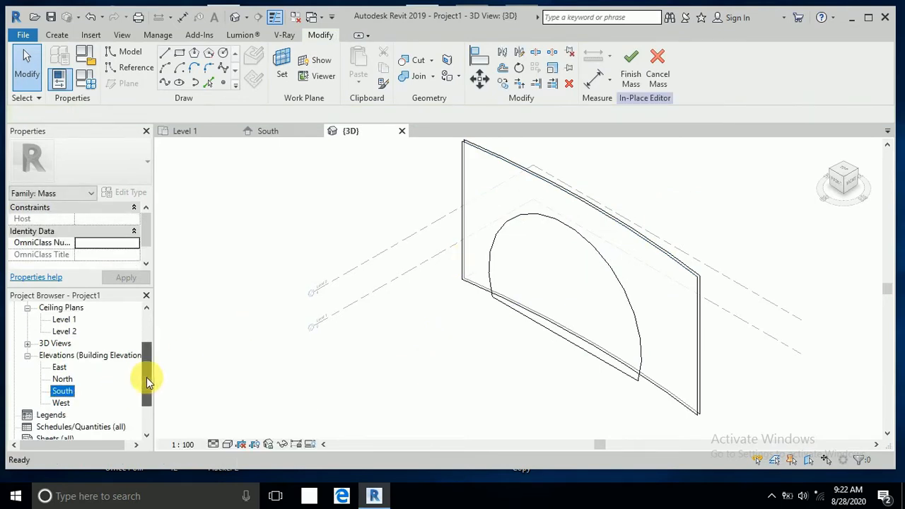
{"action": "left_click", "coordinate": [62, 391]}
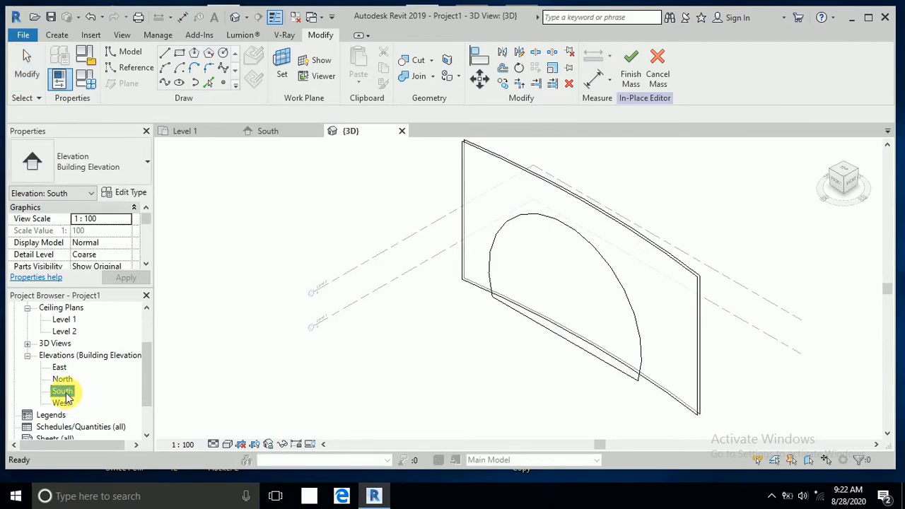
{"action": "double_click", "coordinate": [62, 391]}
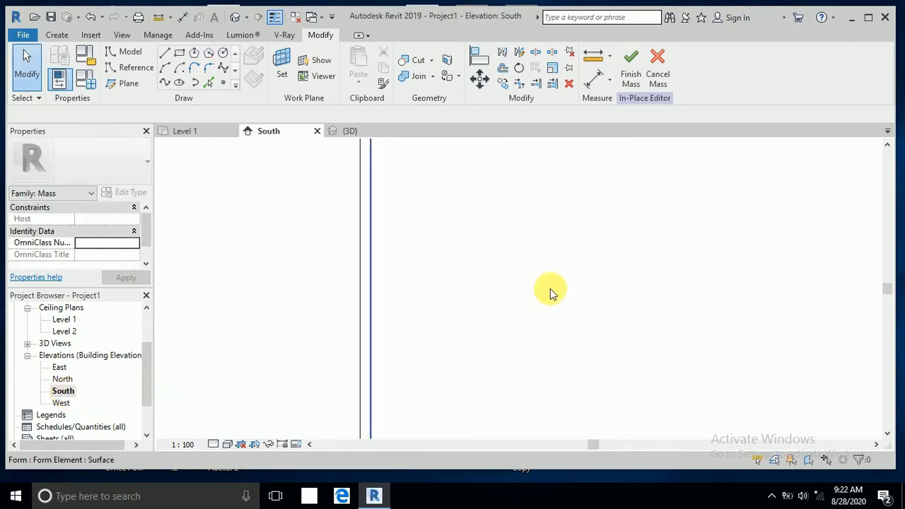
{"action": "scroll", "coordinate": [480, 309], "scroll_direction": "down", "scroll_amount": 4}
{"action": "scroll", "coordinate": [487, 296], "scroll_direction": "down", "scroll_amount": 5}
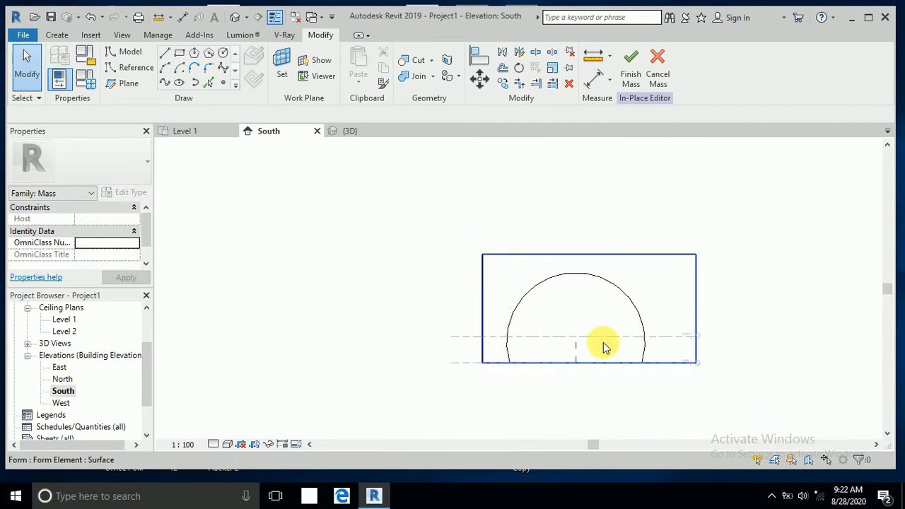
{"action": "middle_click_drag", "start_coordinate": [601, 347], "coordinate": [533, 305]}
{"action": "scroll", "coordinate": [563, 305], "scroll_direction": "up", "scroll_amount": 2}
{"action": "key", "text": "Tab"}
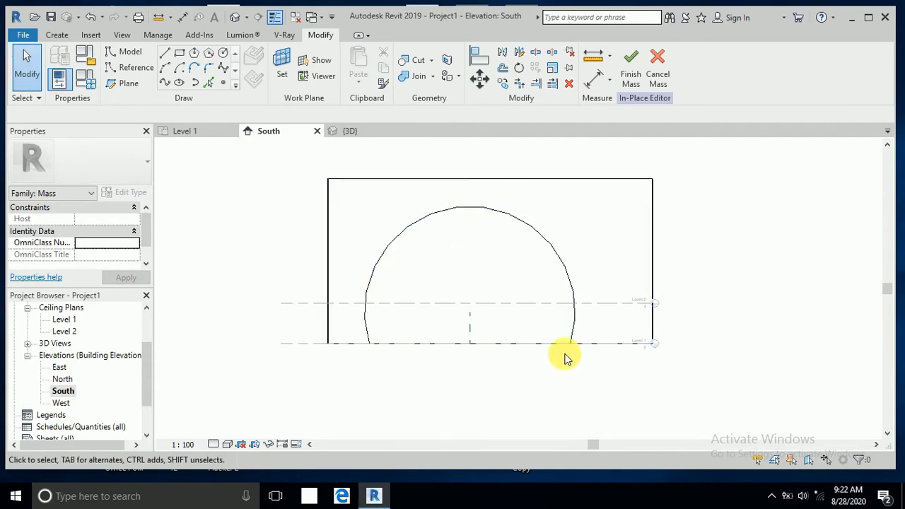
Step: Draw a 19-high rectangular outline around the surfaces from one arc end, 7 outward along Level 1, to the other; delete the arc's base line
{"action": "left_click", "coordinate": [165, 53]}
{"action": "left_click", "coordinate": [369, 344]}
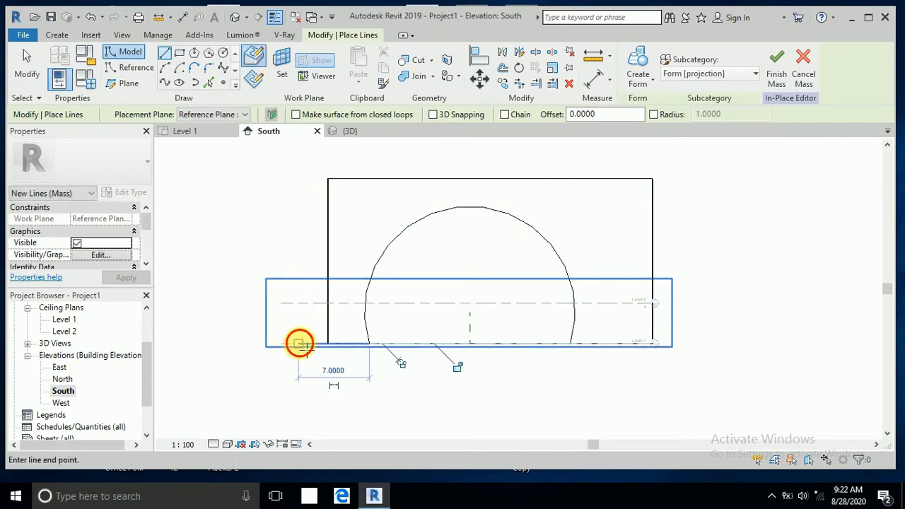
{"action": "left_click", "coordinate": [299, 344]}
{"action": "left_click", "coordinate": [299, 151]}
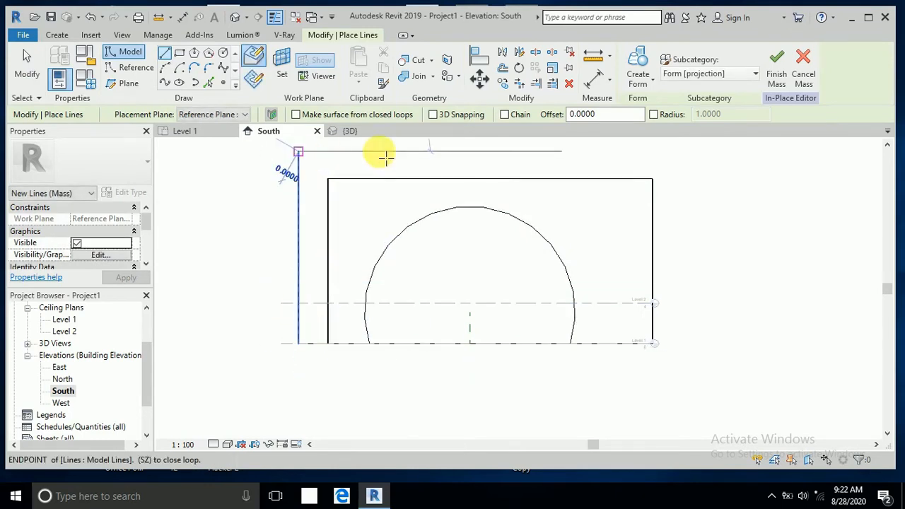
{"action": "left_click", "coordinate": [672, 151]}
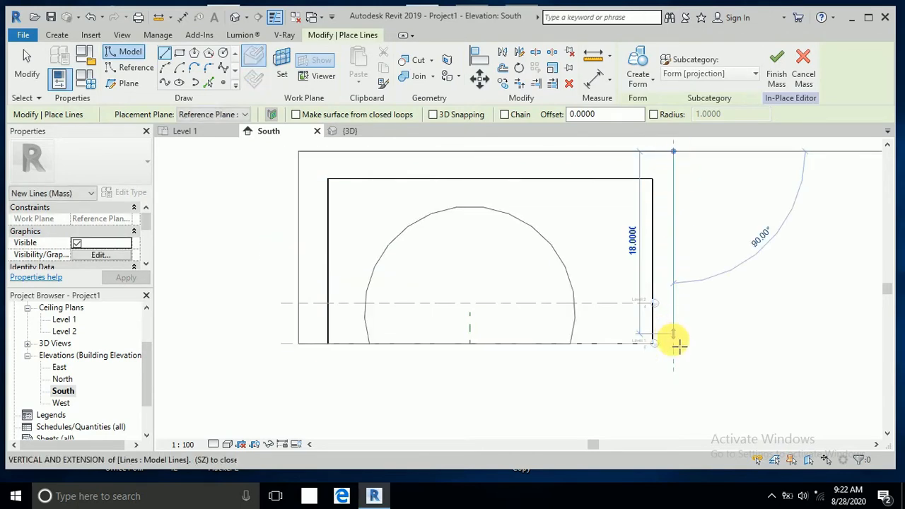
{"action": "left_click", "coordinate": [672, 343]}
{"action": "left_click", "coordinate": [570, 343]}
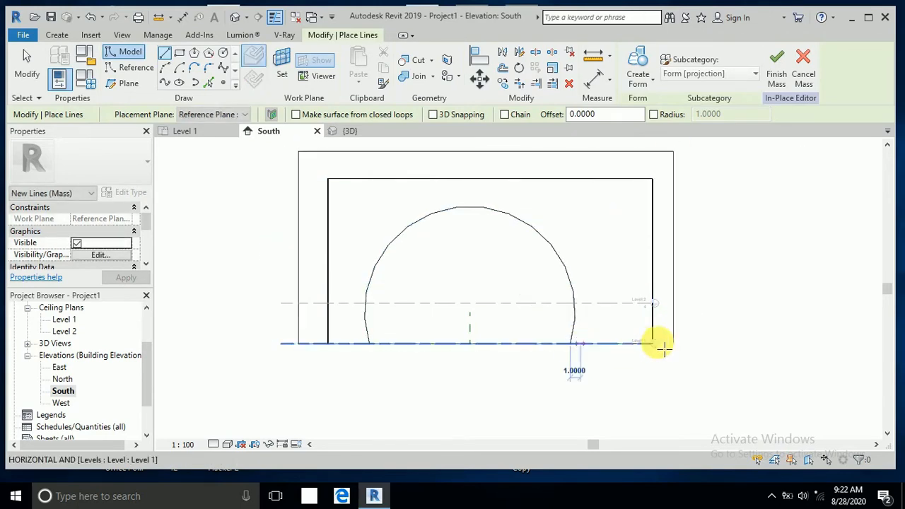
{"action": "left_click", "coordinate": [672, 344]}
{"action": "key", "text": "Escape"}
{"action": "key", "text": "Escape"}
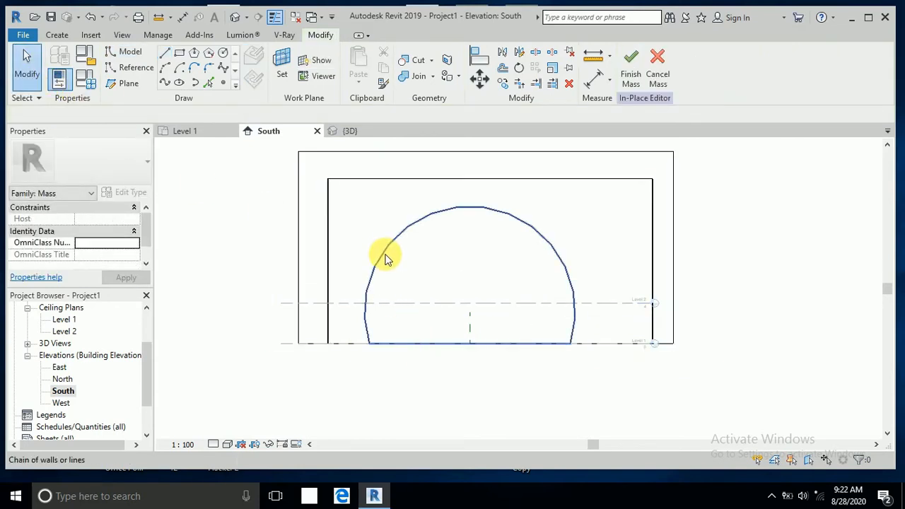
{"action": "left_click", "coordinate": [417, 345]}
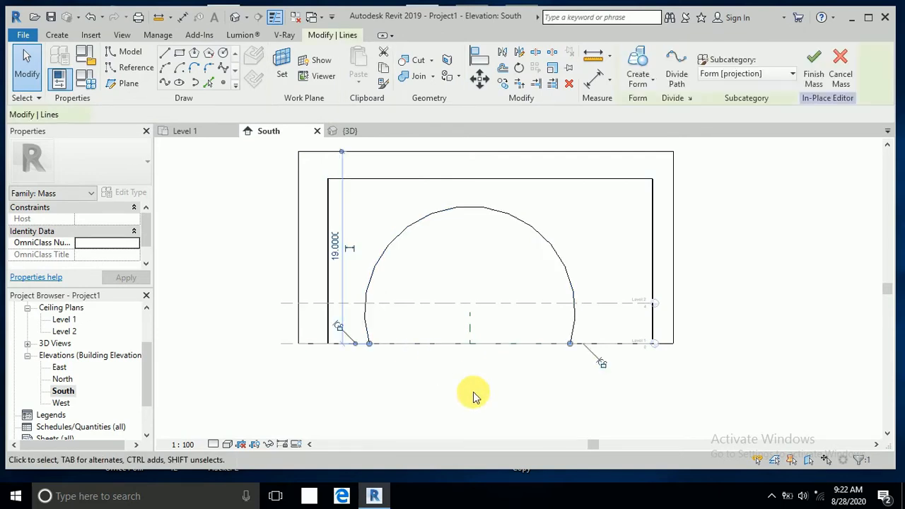
{"action": "left_click", "coordinate": [474, 393]}
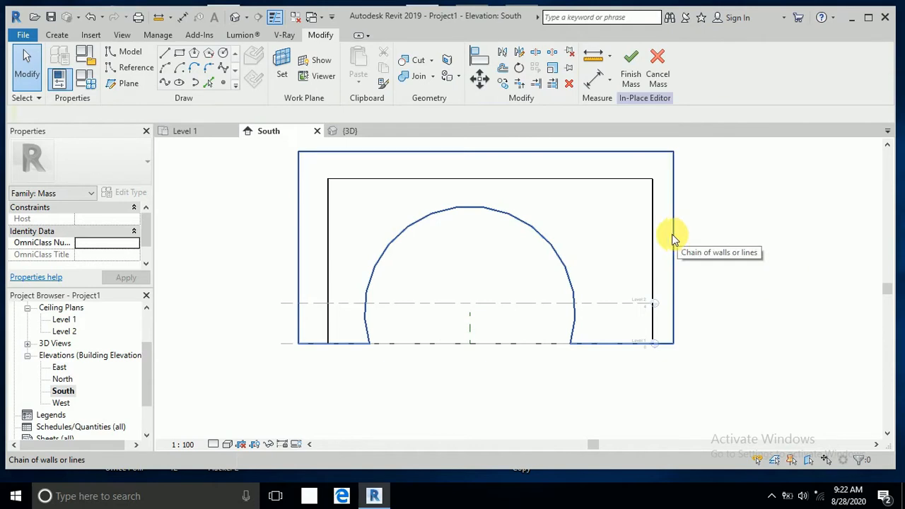
Step: In the 3D view, create a solid form from the closed chain of the rectangular outline and the arc
{"action": "left_click", "coordinate": [235, 17]}
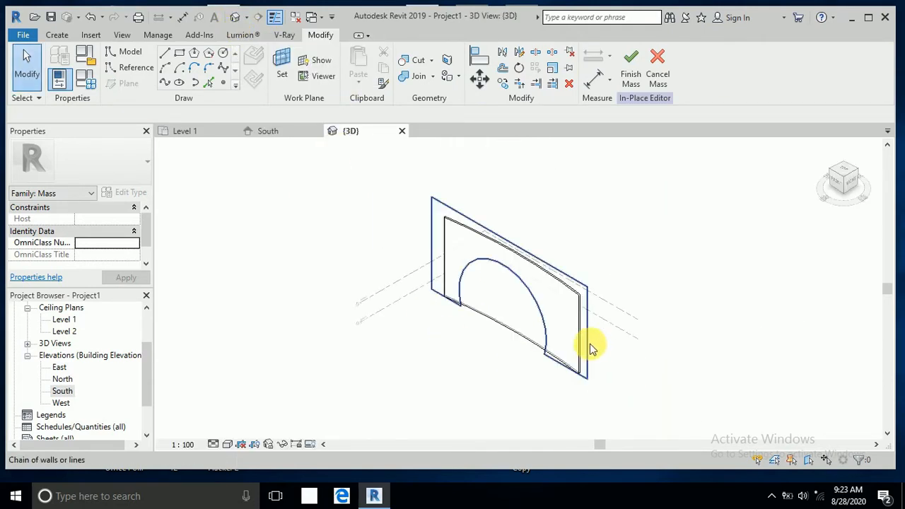
{"action": "left_click", "coordinate": [619, 348]}
{"action": "left_click", "coordinate": [641, 79]}
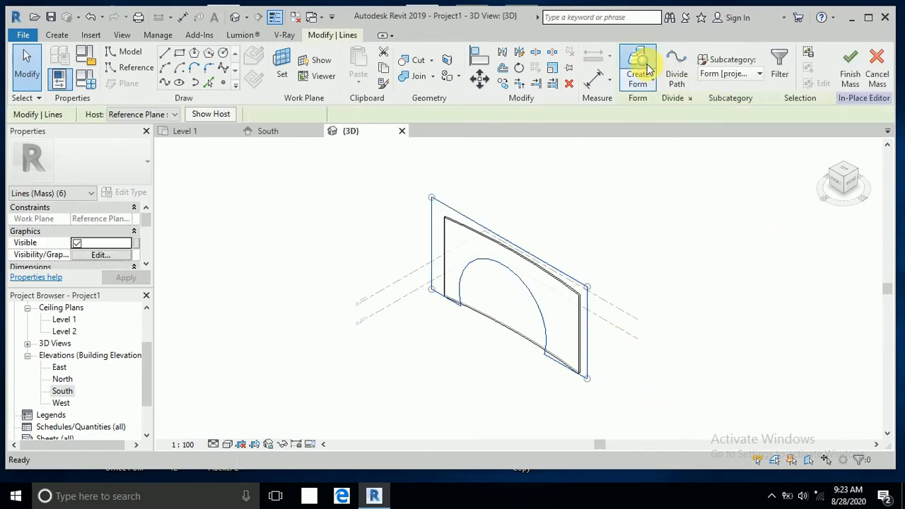
{"action": "left_click", "coordinate": [645, 93]}
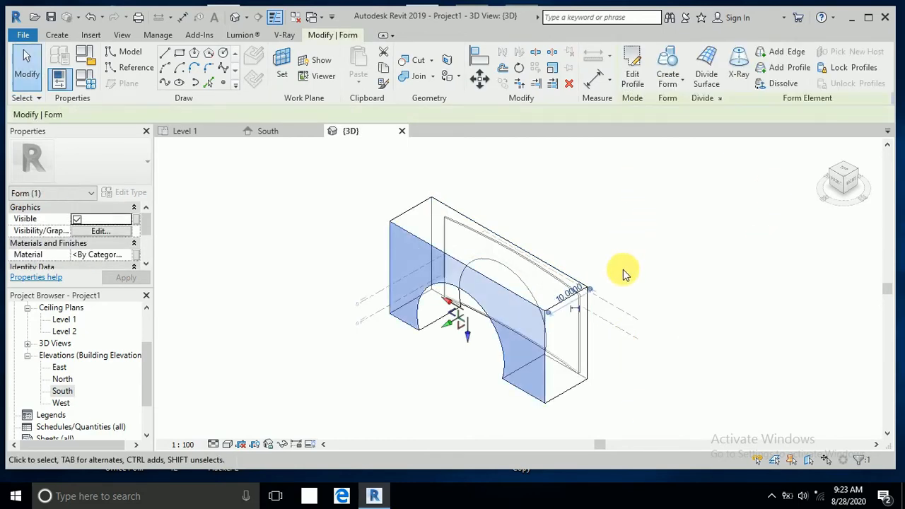
Step: Extend the solid's face on the curved-surface side beyond both surfaces, to a total depth of about 16.2
{"action": "middle_click_drag", "start_coordinate": [622, 272], "coordinate": [494, 188], "text": "shift"}
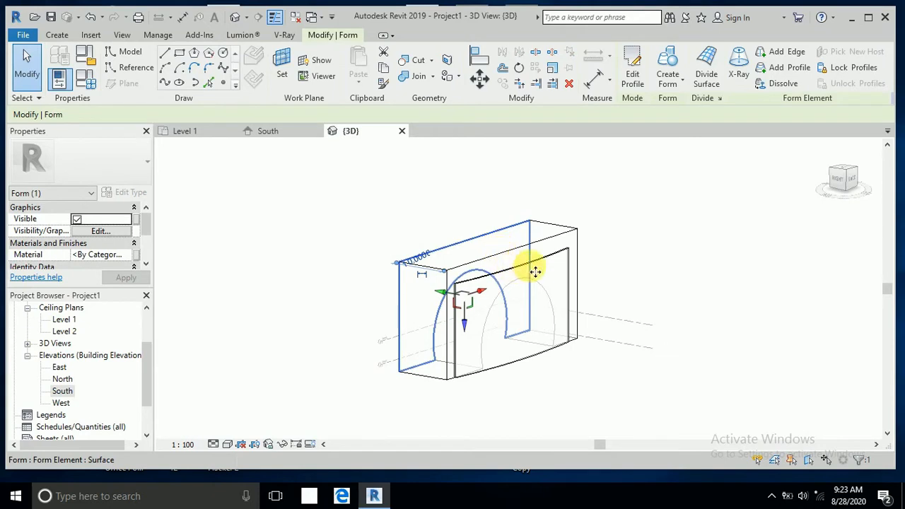
{"action": "left_click", "coordinate": [629, 240]}
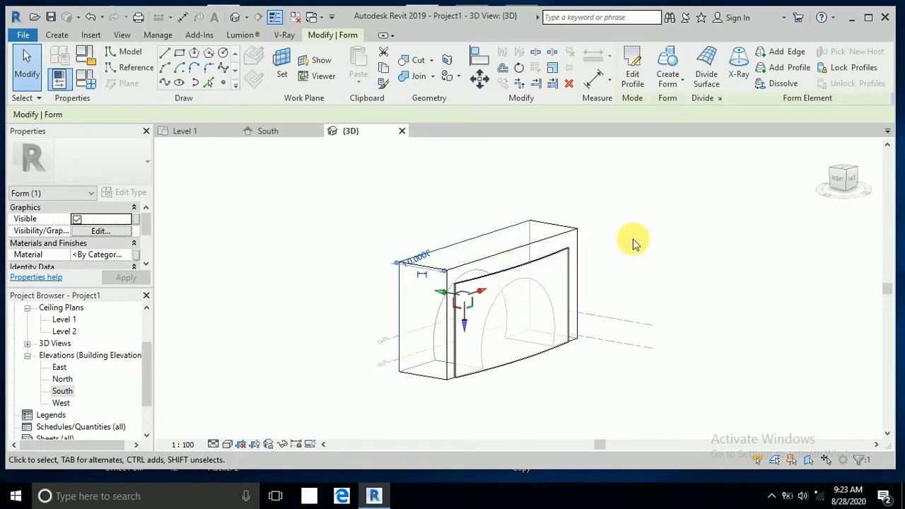
{"action": "left_click", "coordinate": [572, 239]}
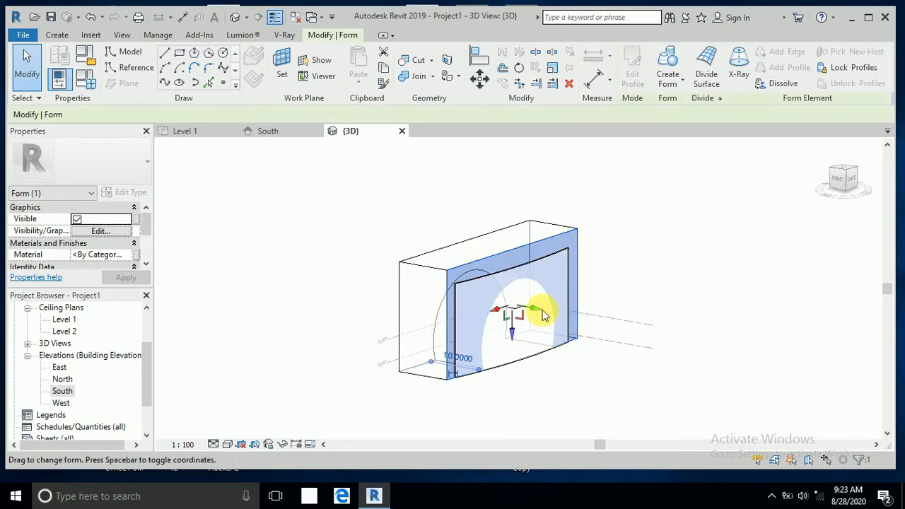
{"action": "left_click_drag", "start_coordinate": [542, 315], "coordinate": [576, 319]}
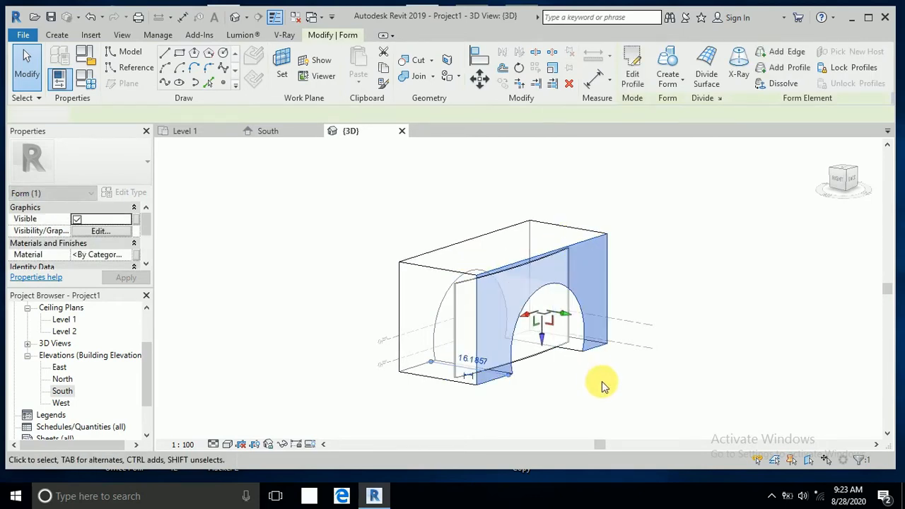
{"action": "left_click", "coordinate": [602, 385]}
{"action": "middle_click_drag", "start_coordinate": [573, 385], "coordinate": [613, 305], "text": "shift"}
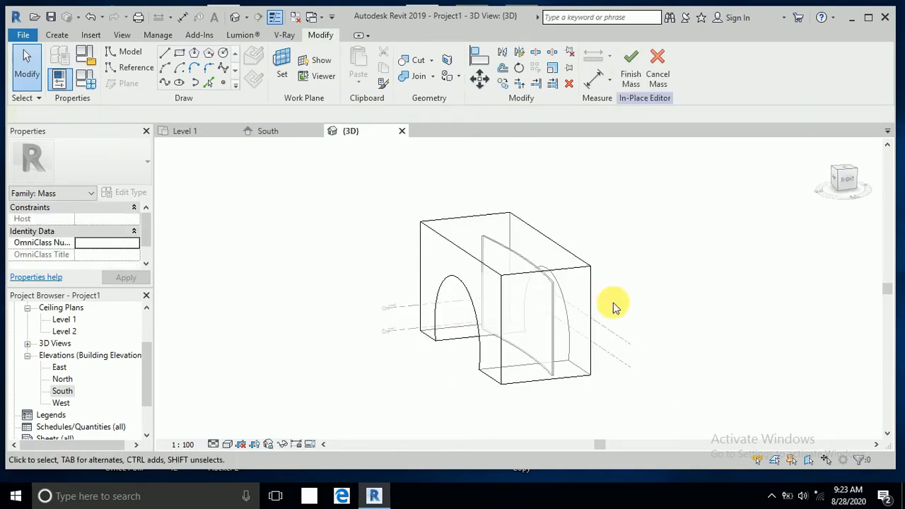
Step: Change the whole block form from solid to void so that it cuts the curved surfaces
{"action": "key", "text": "Tab"}
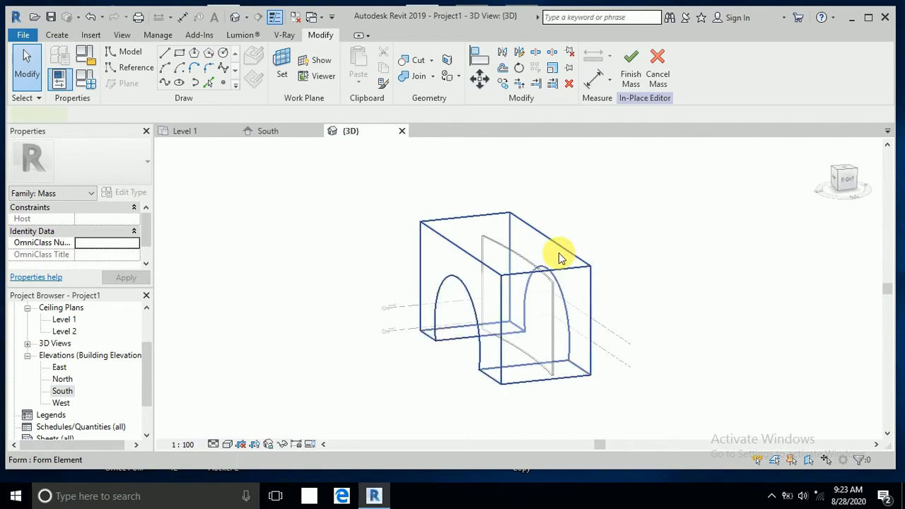
{"action": "left_click", "coordinate": [559, 258]}
{"action": "scroll", "coordinate": [121, 258], "scroll_direction": "down", "scroll_amount": 3}
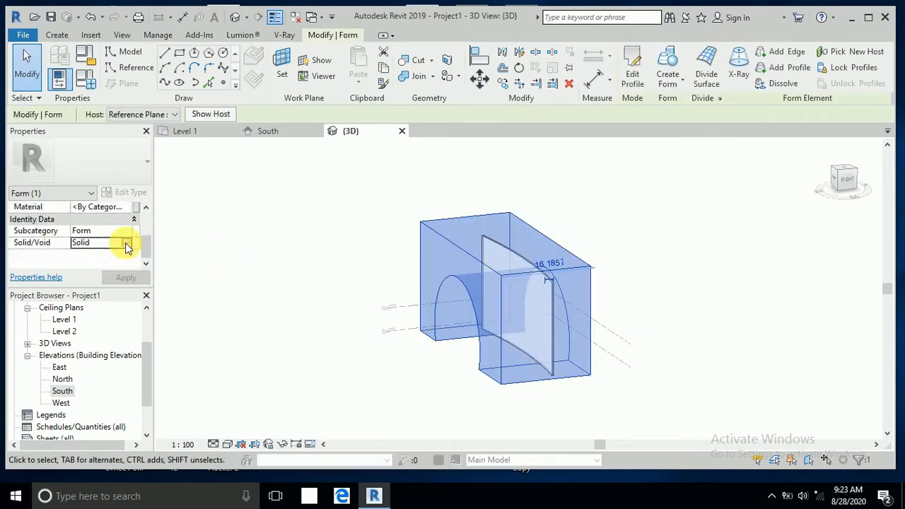
{"action": "left_click", "coordinate": [127, 245]}
{"action": "left_click", "coordinate": [113, 265]}
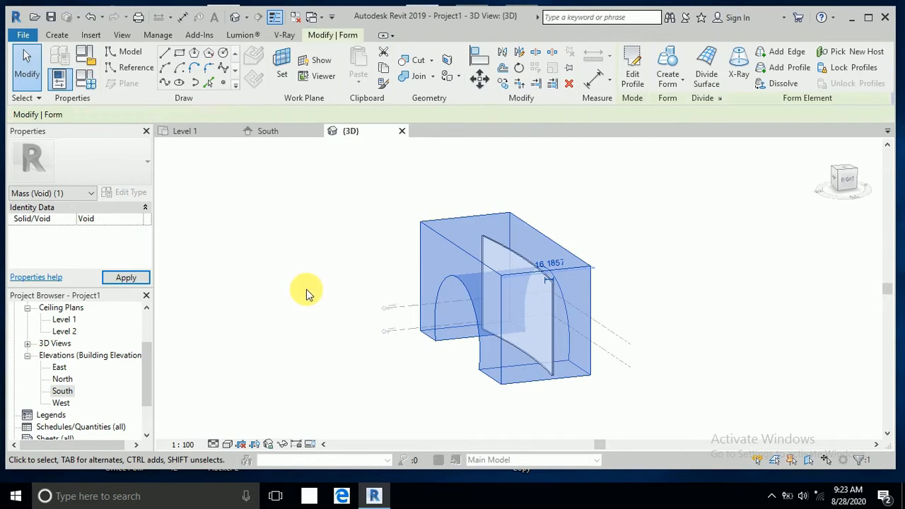
{"action": "left_click", "coordinate": [315, 300]}
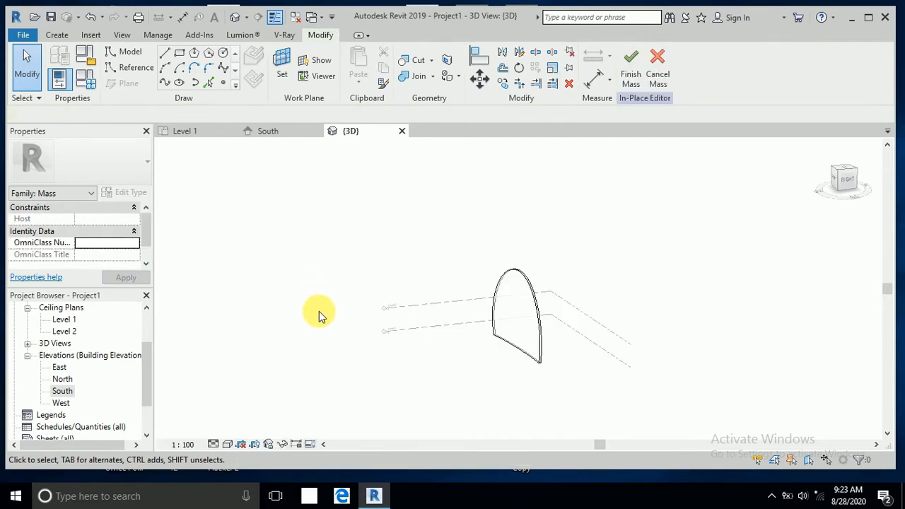
Step: Examine the trimmed curved panel from several sides in the 3D view
{"action": "mouse_move", "coordinate": [319, 311]}
{"action": "middle_mouse_down", "text": "shift"}
{"action": "mouse_move", "coordinate": [404, 327]}
{"action": "mouse_move", "coordinate": [567, 329]}
{"action": "mouse_move", "coordinate": [344, 326]}
{"action": "mouse_move", "coordinate": [304, 305]}
{"action": "middle_mouse_up", "text": "shift"}
{"action": "middle_click_drag", "start_coordinate": [507, 374], "coordinate": [221, 346], "text": "shift"}
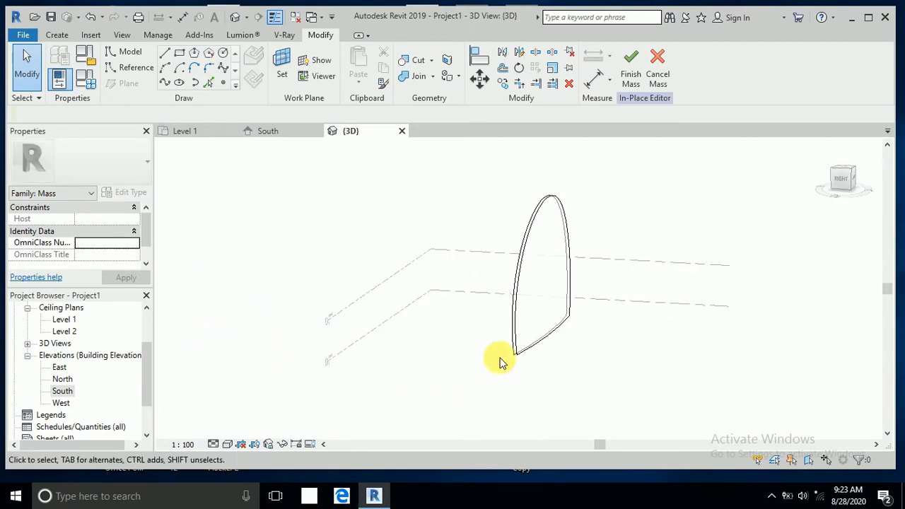
{"action": "scroll", "coordinate": [500, 358], "scroll_direction": "up", "scroll_amount": 2}
{"action": "middle_click_drag", "start_coordinate": [484, 310], "coordinate": [426, 382]}
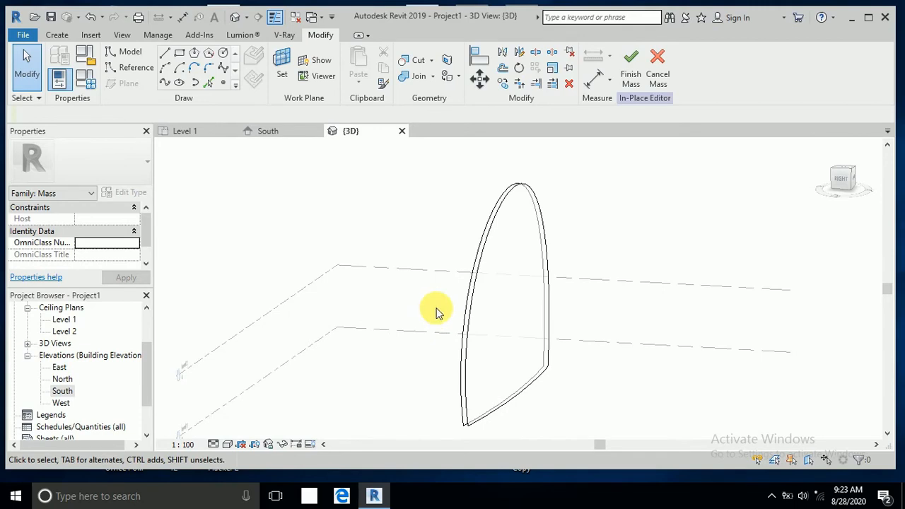
{"action": "middle_click_drag", "start_coordinate": [433, 332], "coordinate": [457, 378], "text": "shift"}
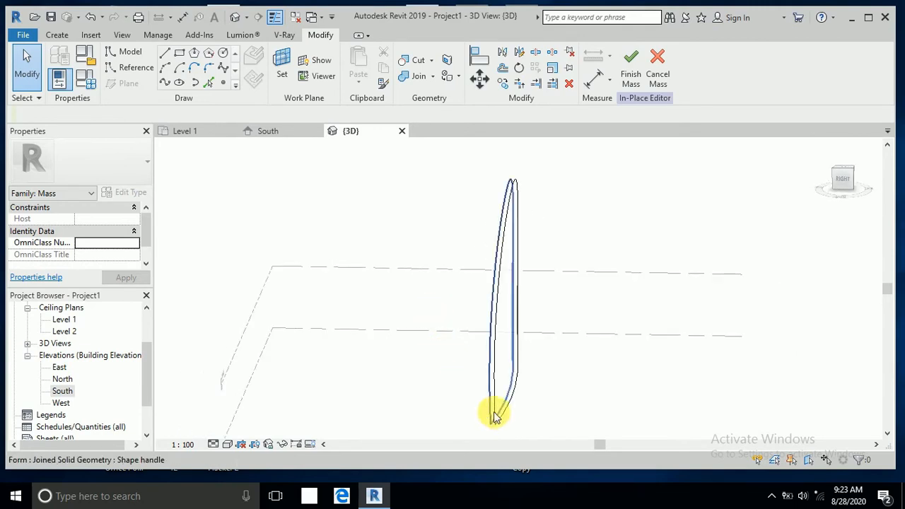
{"action": "middle_click_drag", "start_coordinate": [528, 377], "coordinate": [274, 348], "text": "shift"}
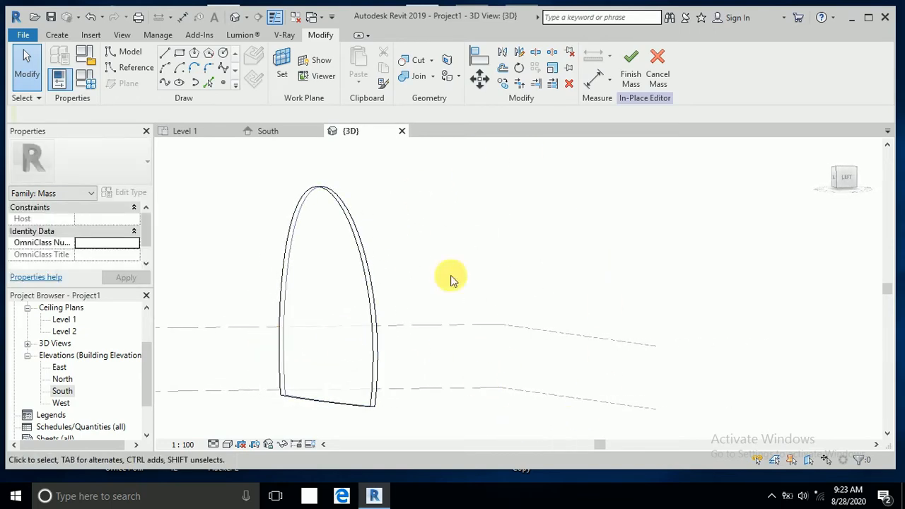
{"action": "middle_click_drag", "start_coordinate": [460, 311], "coordinate": [650, 361], "text": "shift"}
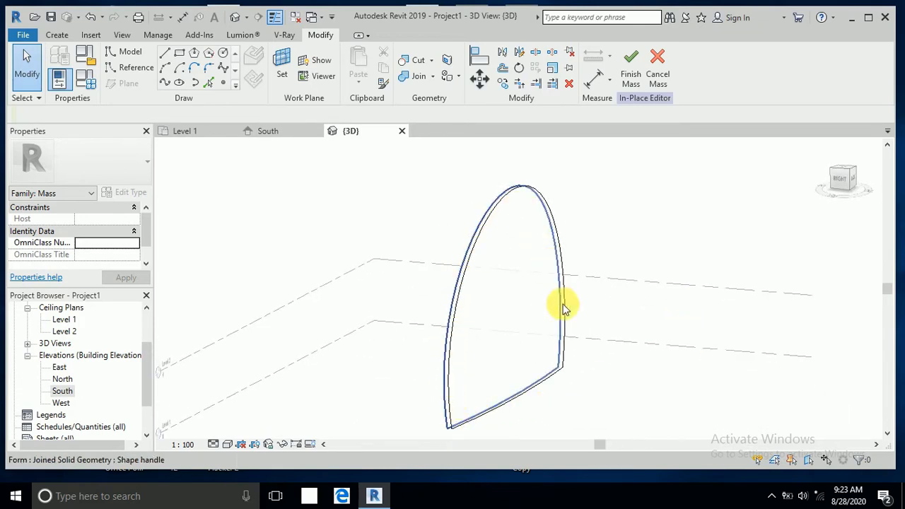
{"action": "middle_click_drag", "start_coordinate": [526, 385], "coordinate": [584, 360], "text": "shift"}
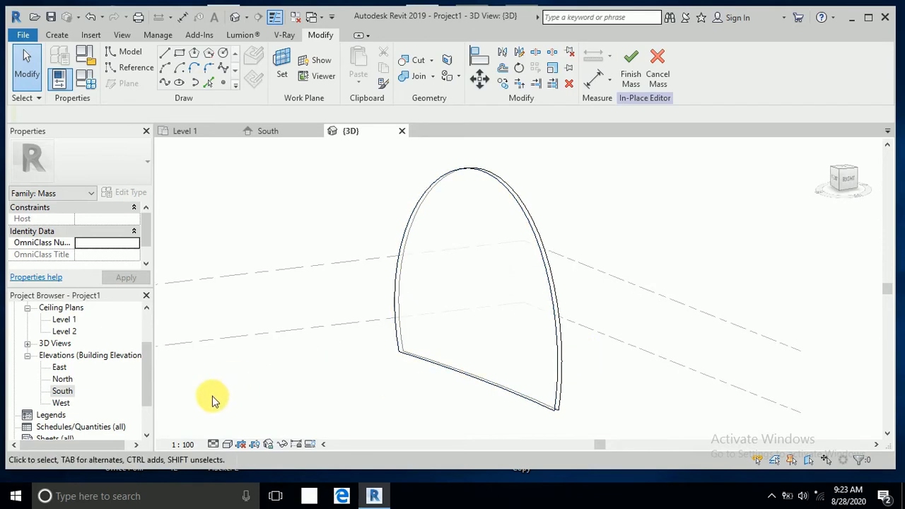
Step: In the South elevation, draw a circle of radius 9.8 concentric with the curved panel's circular outline
{"action": "left_click_drag", "start_coordinate": [148, 365], "coordinate": [146, 377]}
{"action": "left_click", "coordinate": [63, 367]}
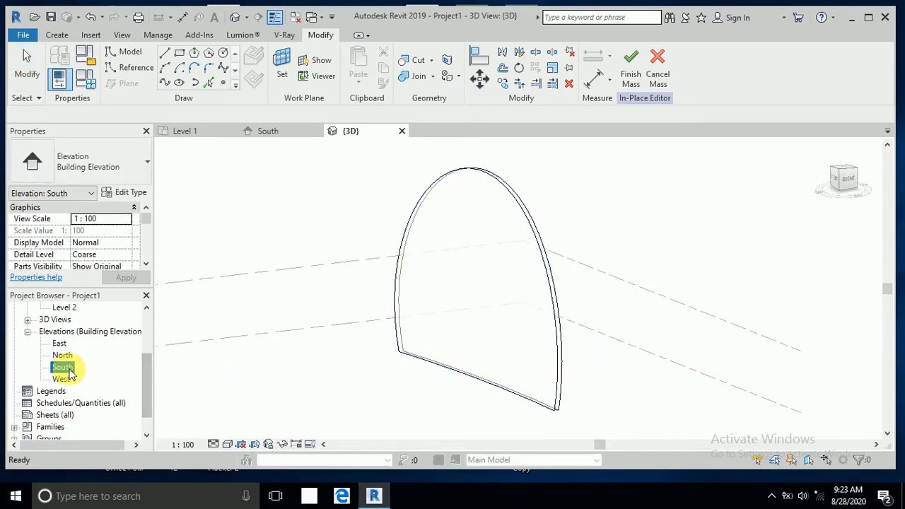
{"action": "double_click", "coordinate": [63, 367]}
{"action": "scroll", "coordinate": [453, 360], "scroll_direction": "up", "scroll_amount": 2}
{"action": "middle_click_drag", "start_coordinate": [453, 360], "coordinate": [516, 422]}
{"action": "left_click", "coordinate": [223, 57]}
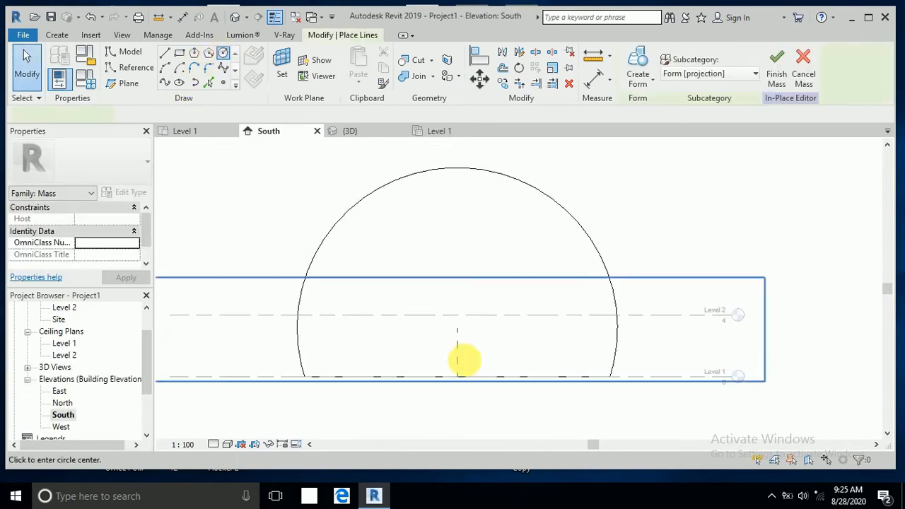
{"action": "left_click", "coordinate": [458, 329]}
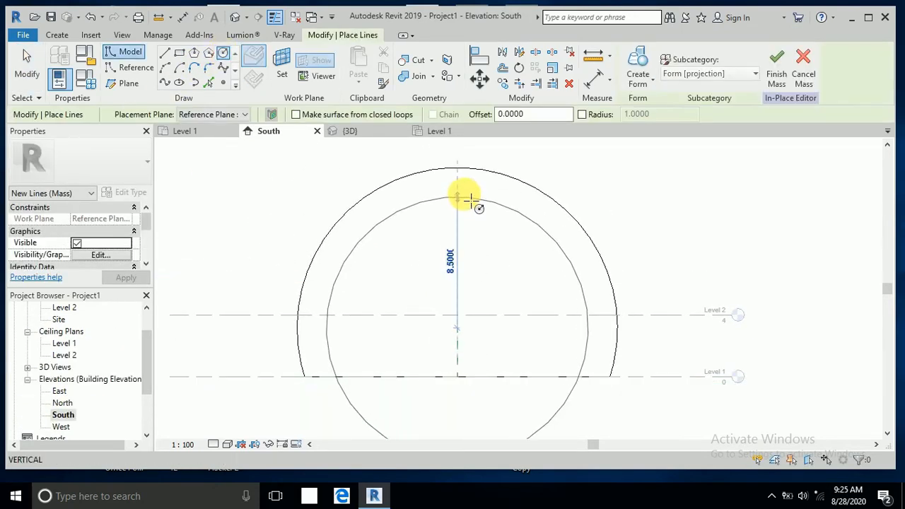
{"action": "scroll", "coordinate": [464, 181], "scroll_direction": "up", "scroll_amount": 2}
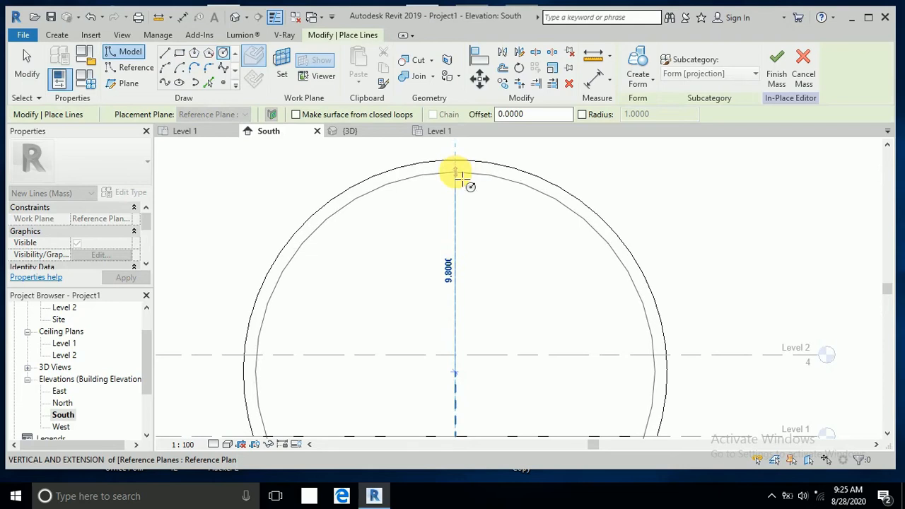
{"action": "left_click", "coordinate": [455, 173]}
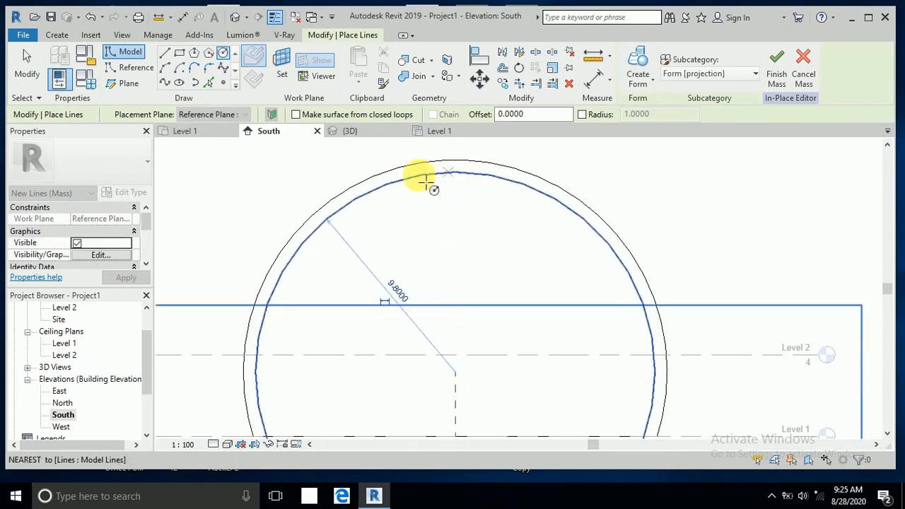
{"action": "left_click", "coordinate": [27, 70]}
Step: Split the inner circle just below Level 1 on both sides
{"action": "scroll", "coordinate": [438, 244], "scroll_direction": "down", "scroll_amount": 2}
{"action": "middle_click_drag", "start_coordinate": [471, 311], "coordinate": [503, 282]}
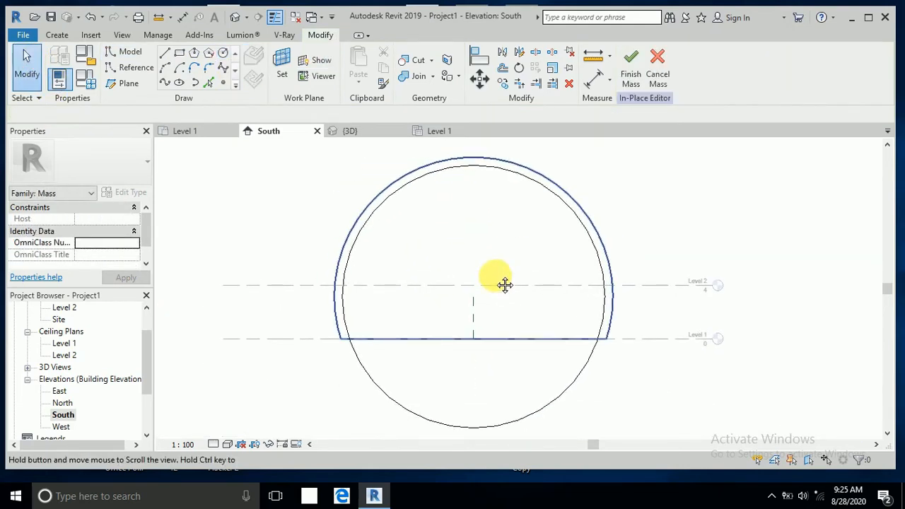
{"action": "left_click", "coordinate": [535, 53]}
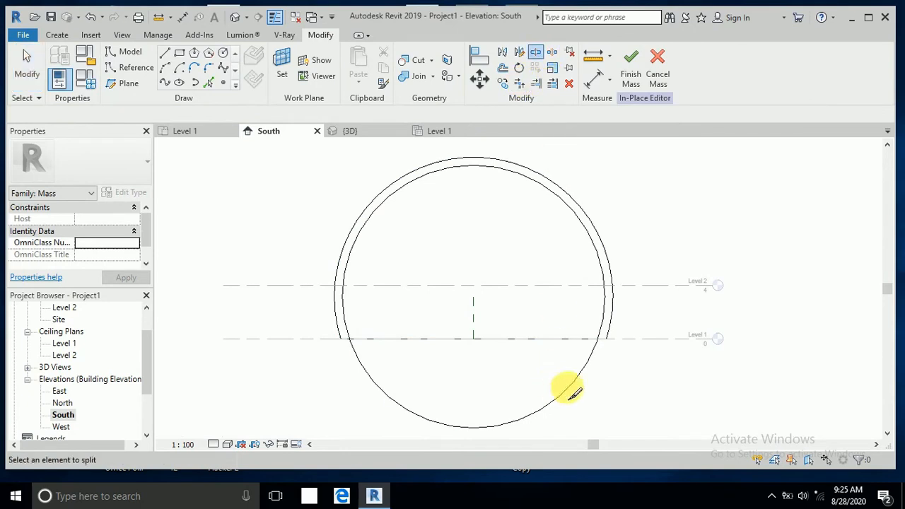
{"action": "left_click", "coordinate": [594, 348]}
{"action": "left_click", "coordinate": [353, 349]}
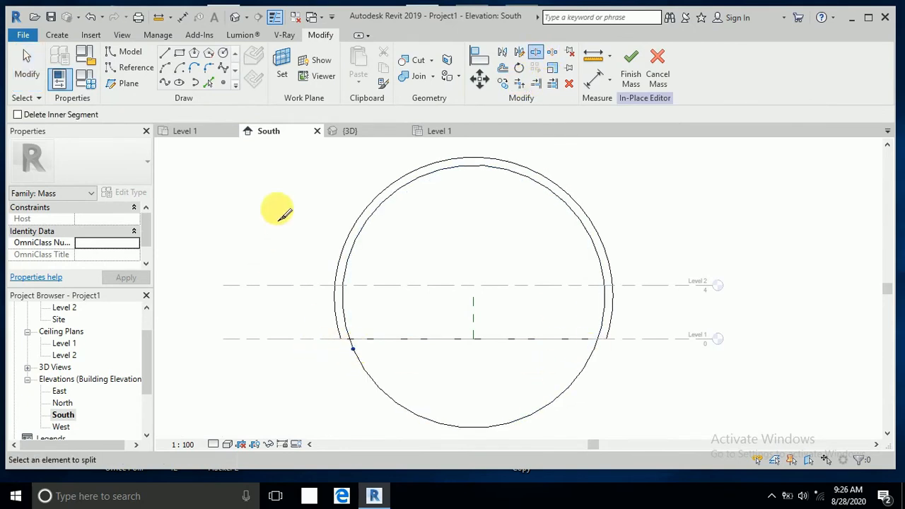
Step: Draw a line along Level 1 between the inner circle's two crossings and trim the upper arc to its ends
{"action": "left_click", "coordinate": [165, 55]}
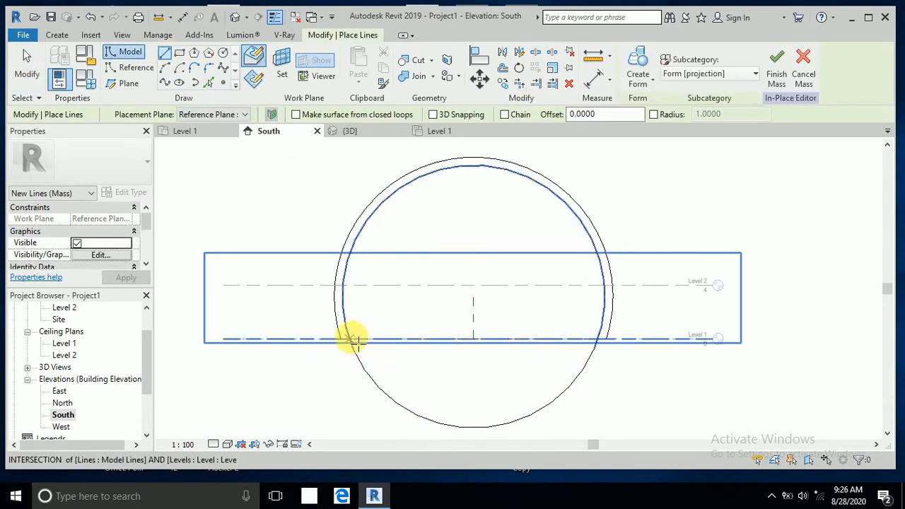
{"action": "left_click", "coordinate": [350, 338]}
{"action": "left_click", "coordinate": [597, 340]}
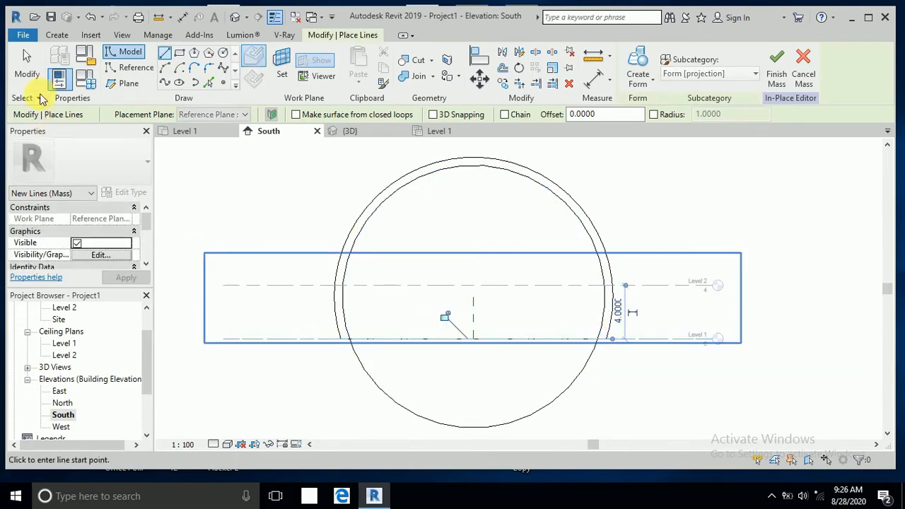
{"action": "left_click", "coordinate": [28, 74]}
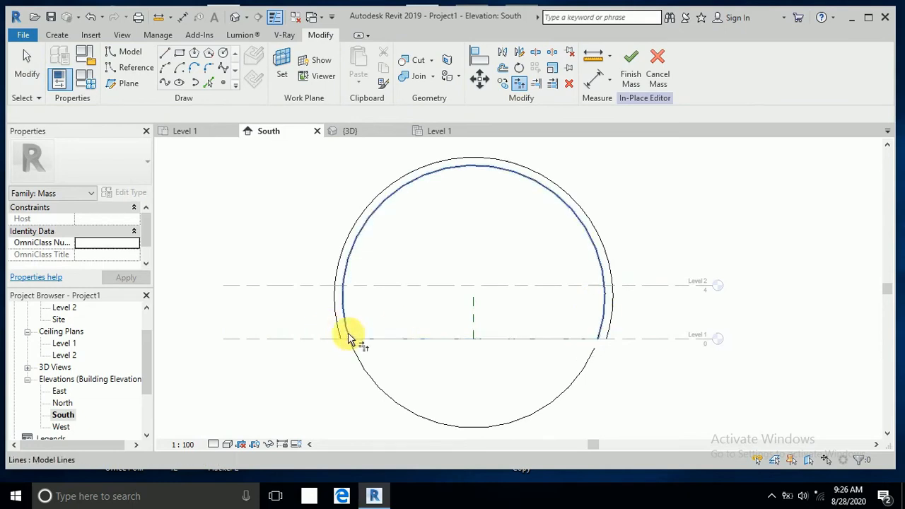
Step: Delete the leftover lower arc of the inner circle below Level 1
{"action": "left_click", "coordinate": [27, 67]}
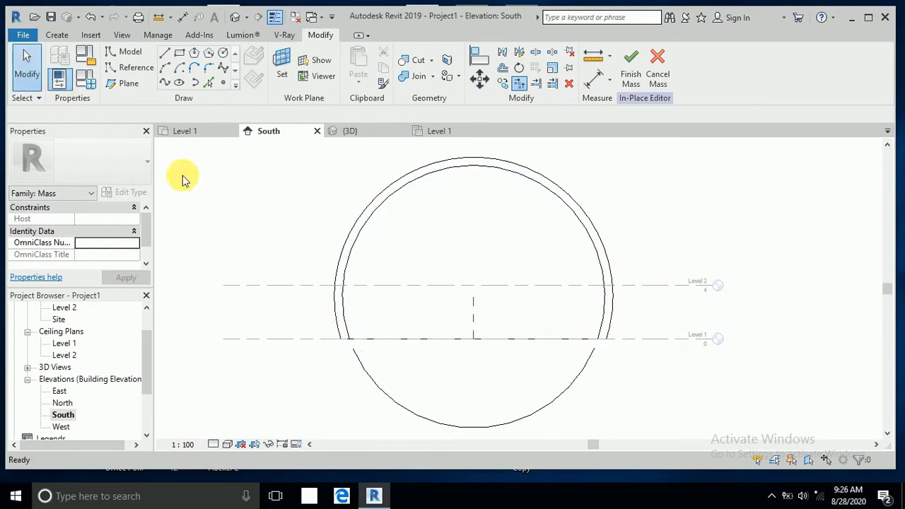
{"action": "left_click", "coordinate": [353, 357]}
{"action": "key", "text": "Delete"}
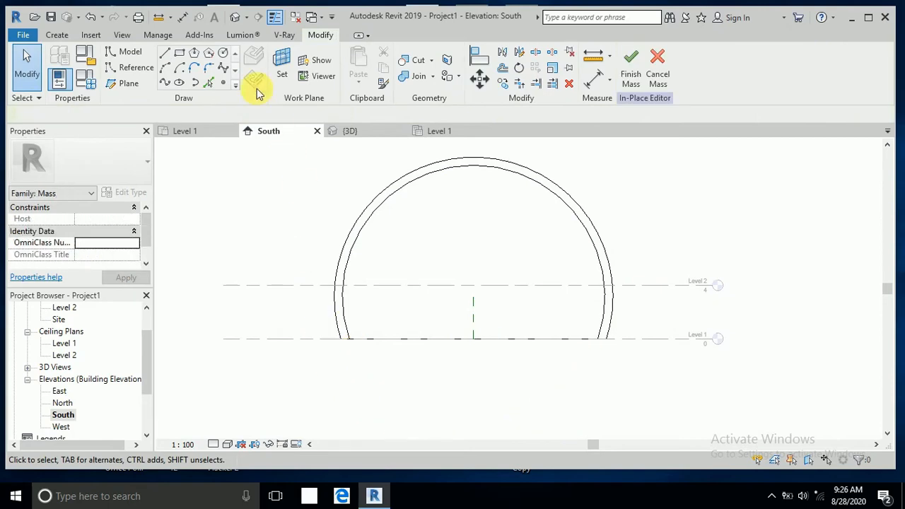
Step: In the 3D view, create a form joining the closed arc-and-line profile to the adjacent curved face of the panel
{"action": "left_click", "coordinate": [235, 17]}
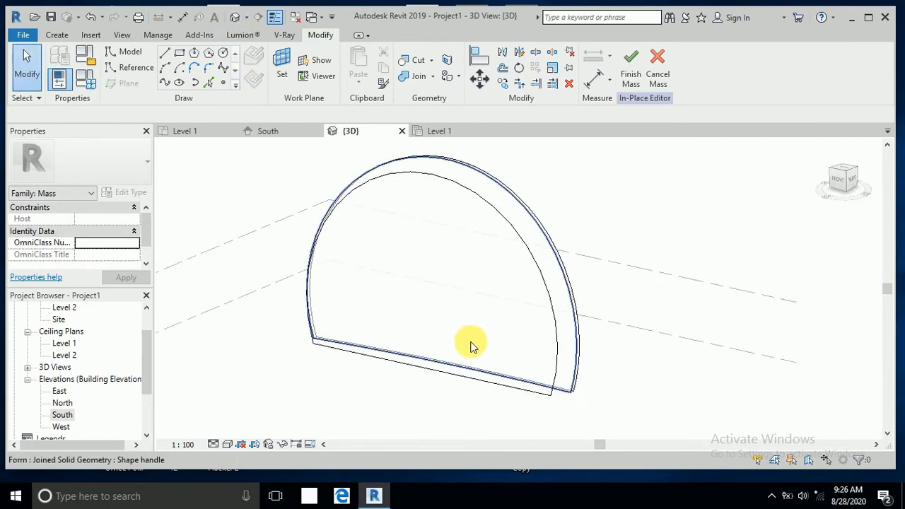
{"action": "middle_click_drag", "start_coordinate": [471, 345], "coordinate": [445, 375], "text": "shift"}
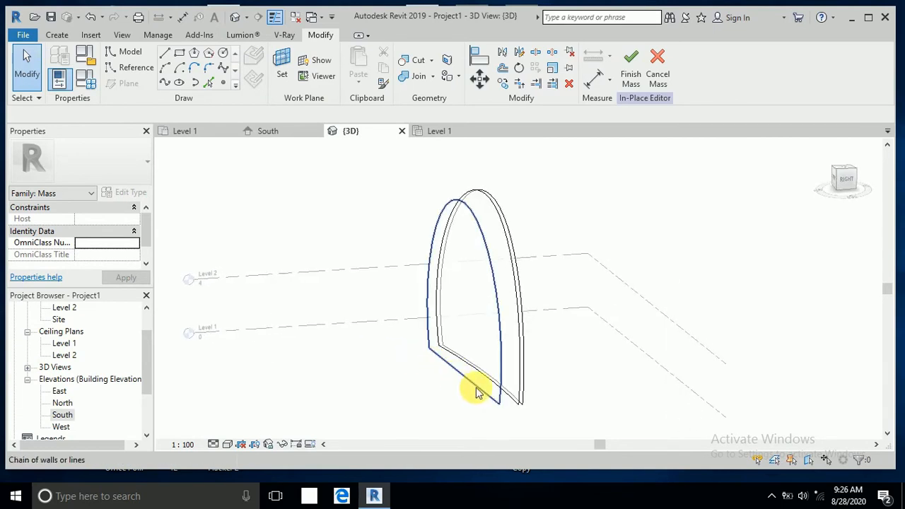
{"action": "left_click", "coordinate": [501, 353]}
{"action": "left_click", "coordinate": [516, 311], "text": "ctrl"}
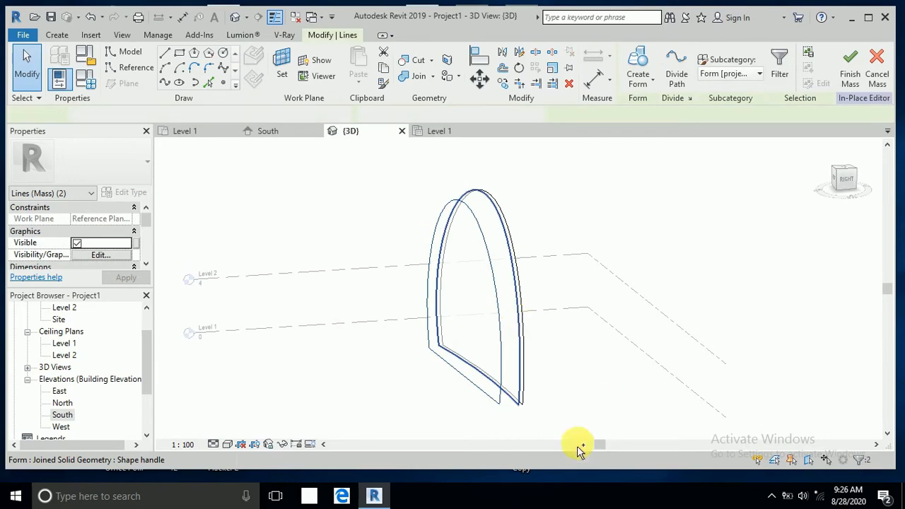
{"action": "left_click", "coordinate": [637, 62]}
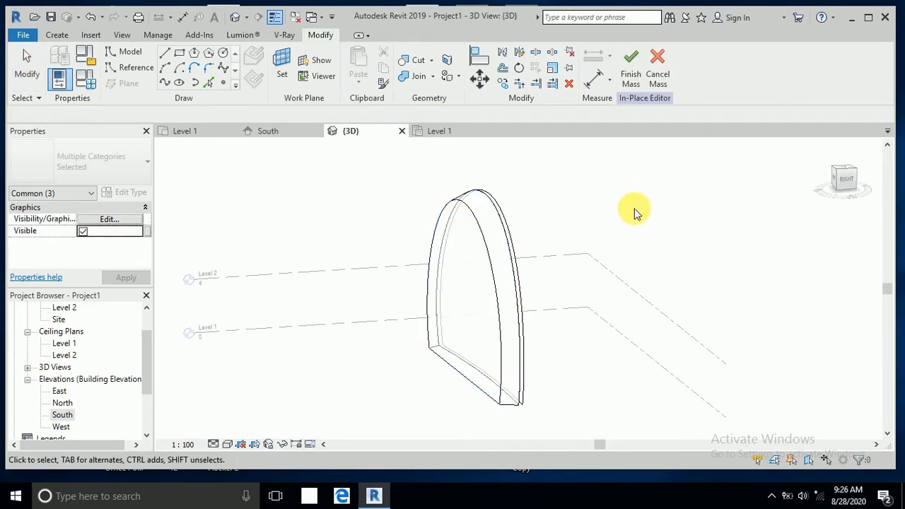
Step: Examine the new form and the curved panel from the side, checking which curved face belongs to each
{"action": "middle_click_drag", "start_coordinate": [586, 332], "coordinate": [541, 341], "text": "shift"}
{"action": "scroll", "coordinate": [496, 228], "scroll_direction": "up", "scroll_amount": 3}
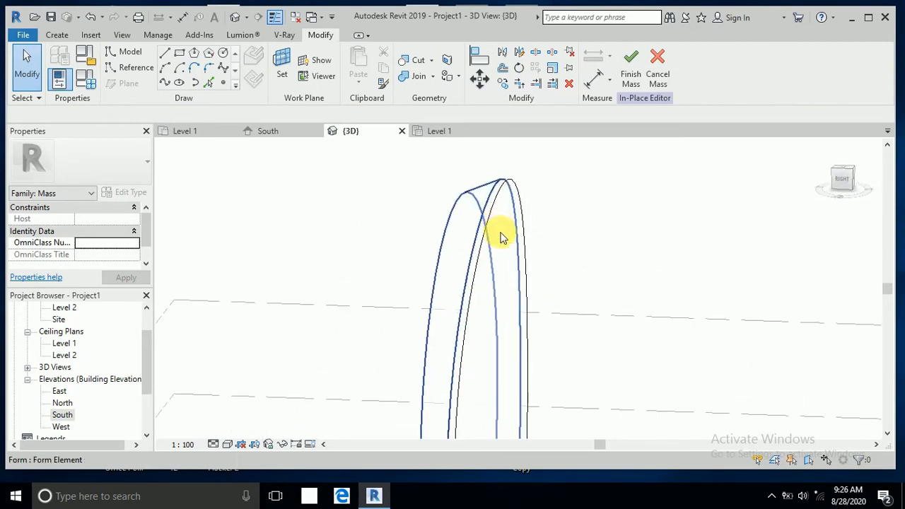
{"action": "middle_click_drag", "start_coordinate": [499, 238], "coordinate": [514, 211], "text": "shift"}
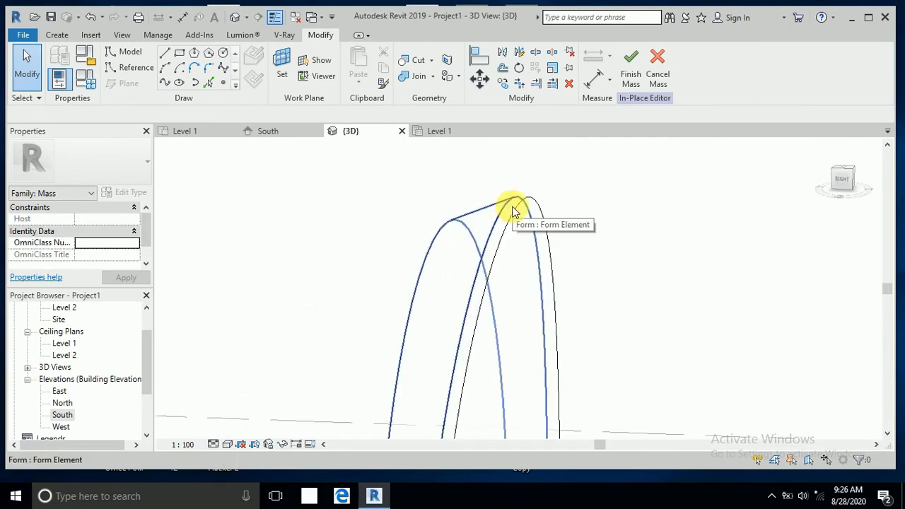
{"action": "key", "text": "Tab"}
{"action": "left_click", "coordinate": [514, 210]}
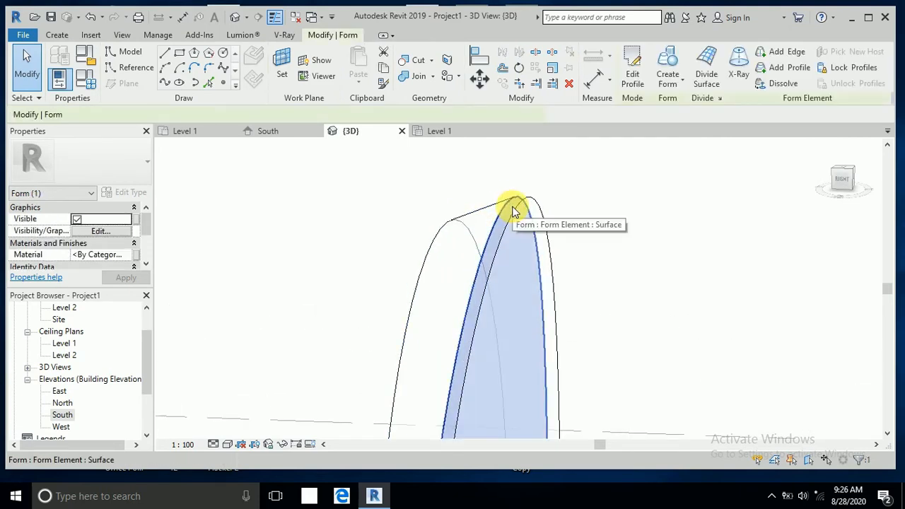
{"action": "scroll", "coordinate": [594, 193], "scroll_direction": "down", "scroll_amount": 2}
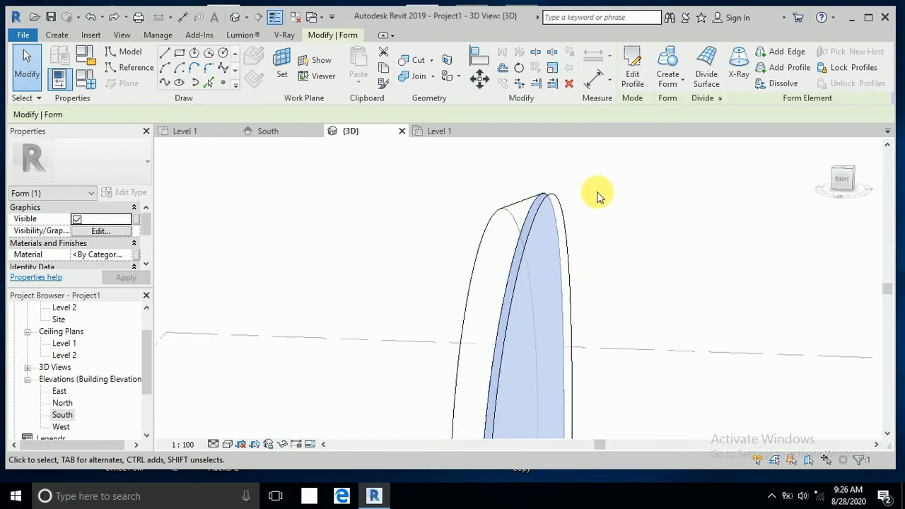
{"action": "left_click", "coordinate": [605, 240]}
{"action": "middle_click_drag", "start_coordinate": [605, 239], "coordinate": [602, 195], "text": "shift"}
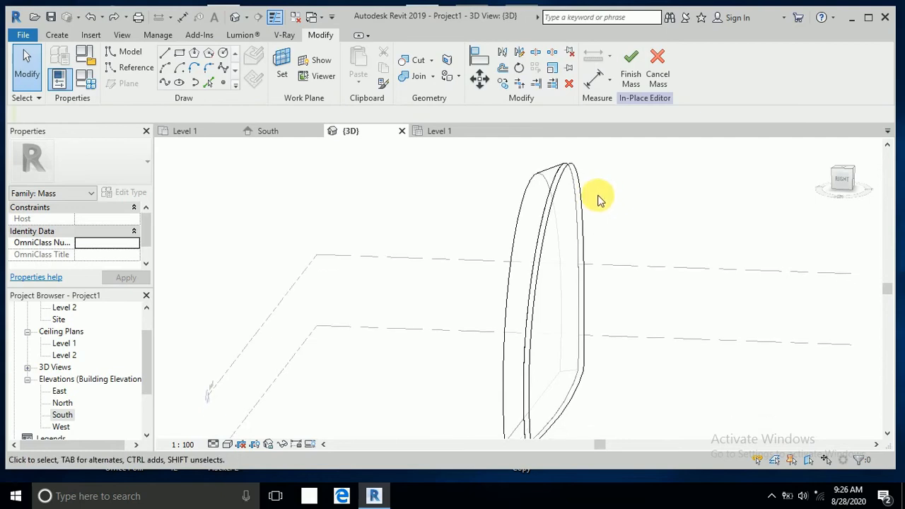
{"action": "left_click", "coordinate": [612, 202]}
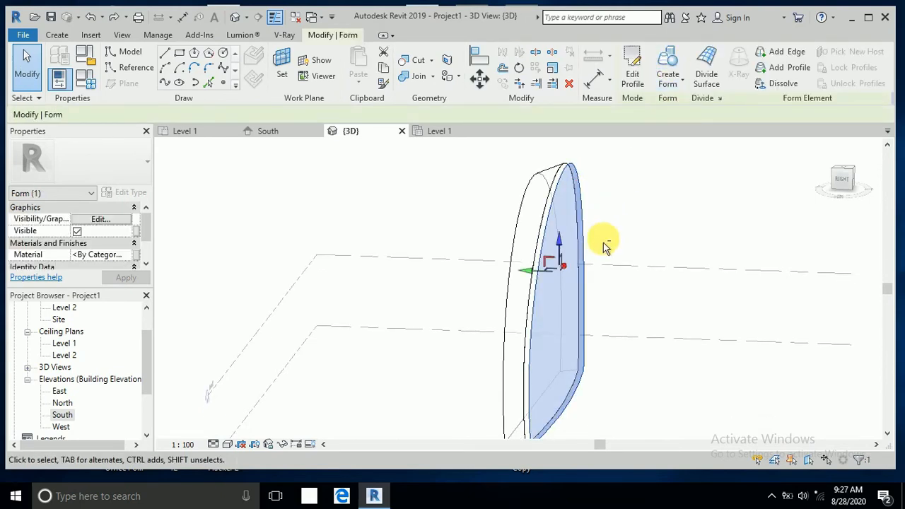
{"action": "middle_click_drag", "start_coordinate": [604, 245], "coordinate": [649, 228], "text": "shift"}
{"action": "left_click", "coordinate": [636, 225]}
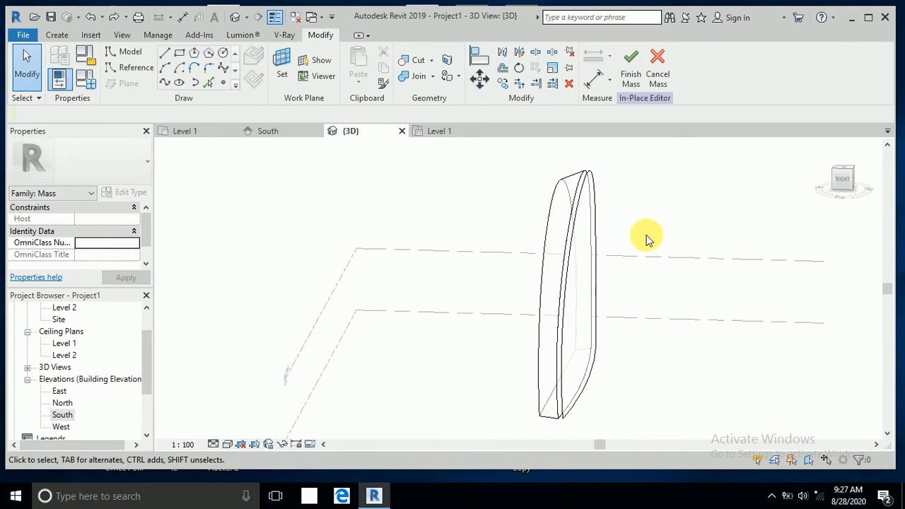
{"action": "scroll", "coordinate": [606, 173], "scroll_direction": "up", "scroll_amount": 2}
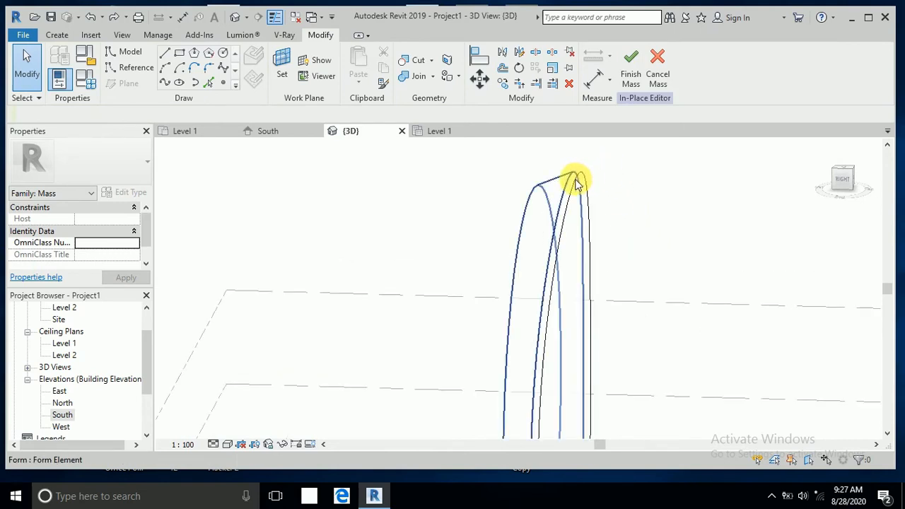
{"action": "key", "text": "Tab"}
{"action": "left_click", "coordinate": [576, 183]}
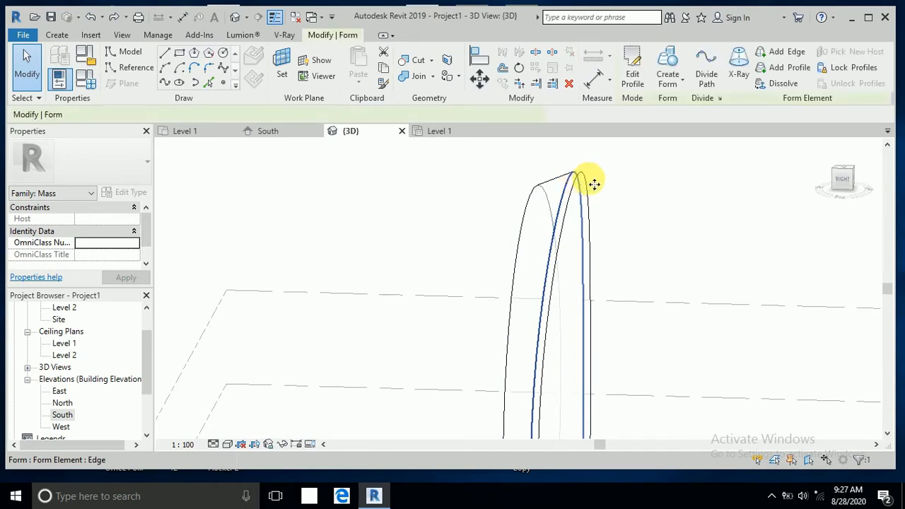
{"action": "key", "text": "Escape"}
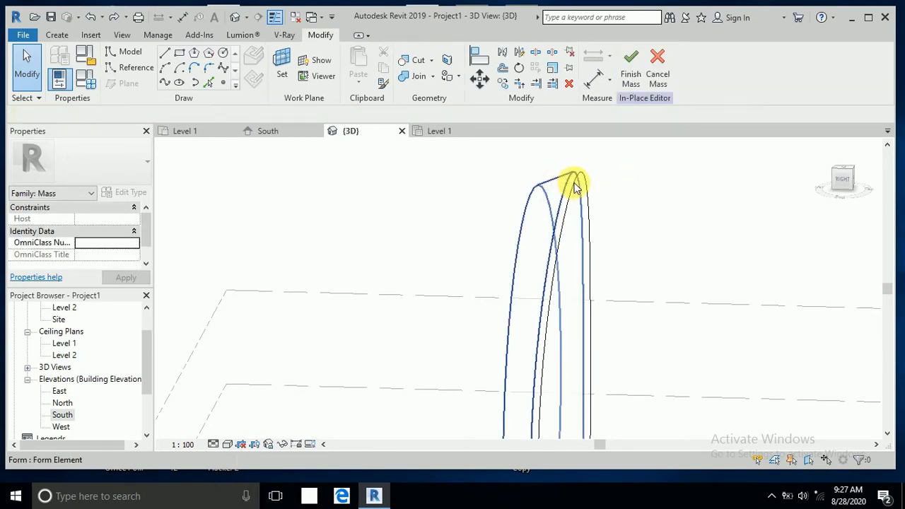
{"action": "key", "text": "Tab"}
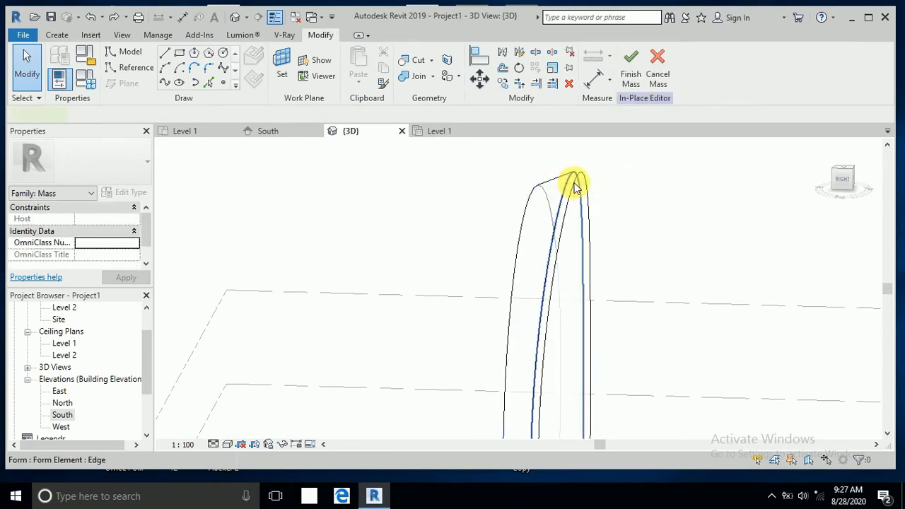
{"action": "left_click", "coordinate": [574, 185]}
{"action": "scroll", "coordinate": [592, 165], "scroll_direction": "down", "scroll_amount": 1}
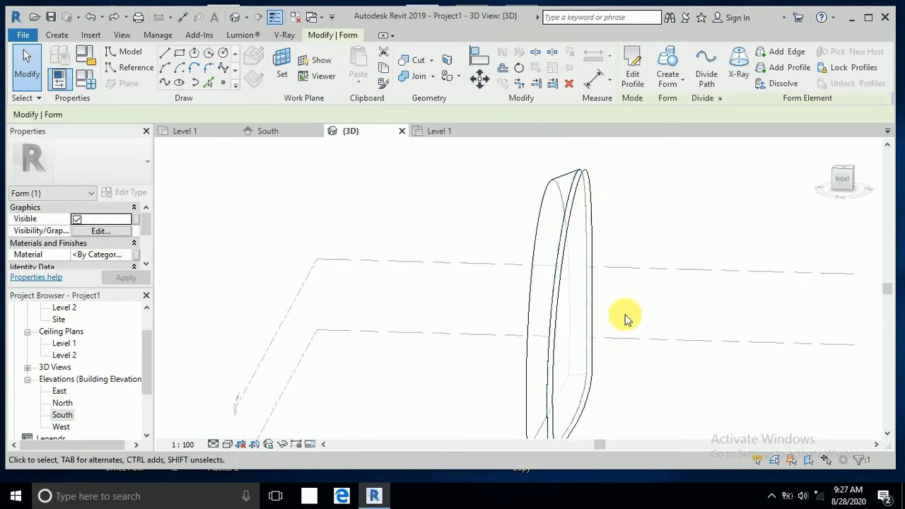
{"action": "key", "text": "Escape"}
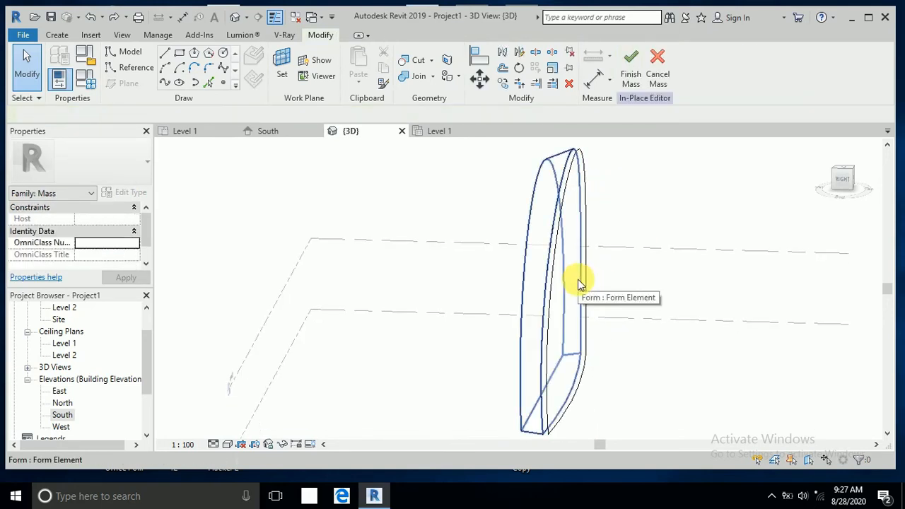
Step: Divide the new form's curved face next to the panel into a UV grid
{"action": "key", "text": "Tab"}
{"action": "left_click", "coordinate": [578, 285]}
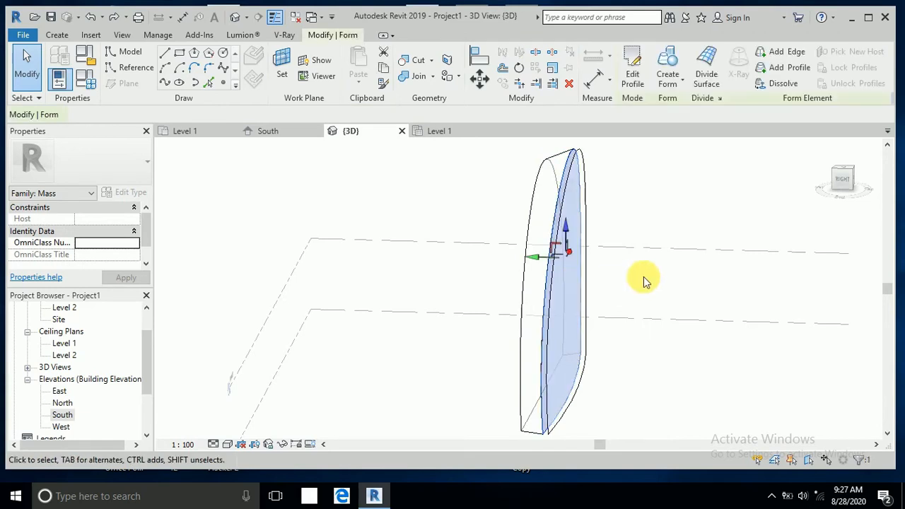
{"action": "left_click", "coordinate": [707, 69]}
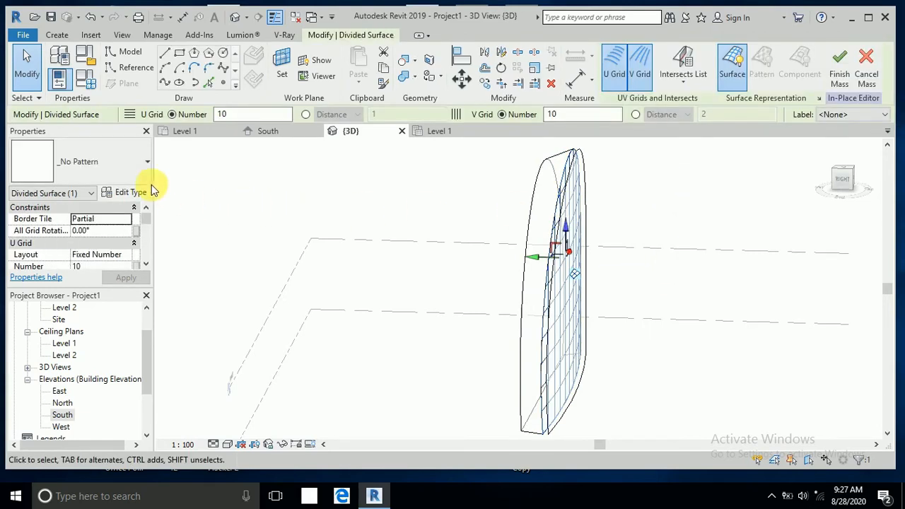
Step: Apply the Rhomboid pattern to the divided curved face of the new form
{"action": "left_click", "coordinate": [145, 172]}
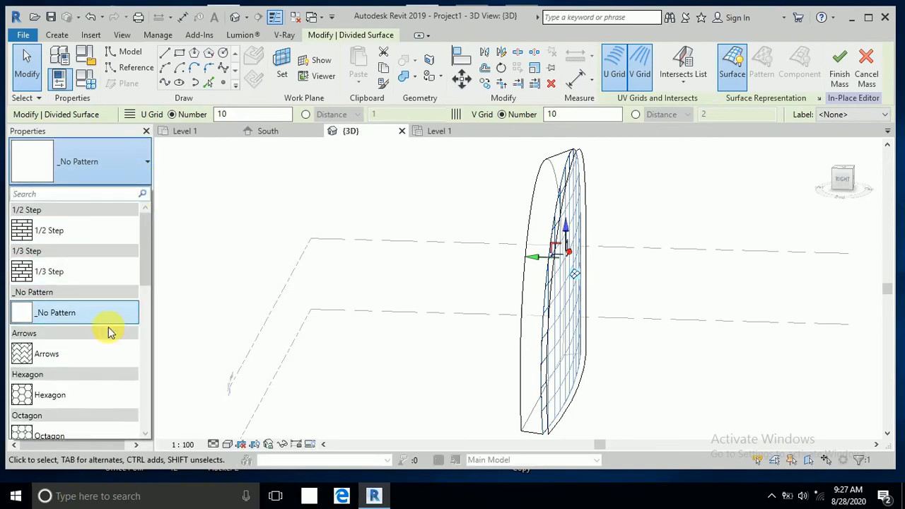
{"action": "scroll", "coordinate": [95, 398], "scroll_direction": "down", "scroll_amount": 3}
{"action": "scroll", "coordinate": [95, 399], "scroll_direction": "down", "scroll_amount": 3}
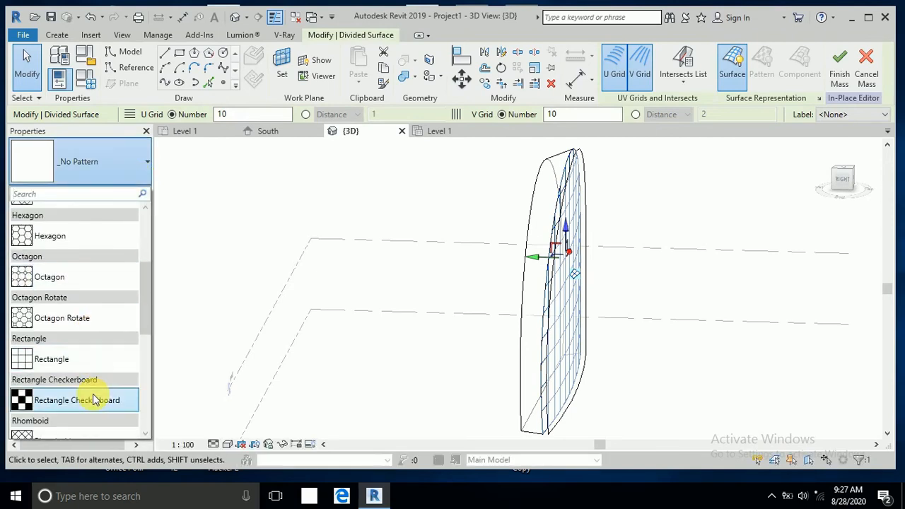
{"action": "mouse_move", "coordinate": [95, 413]}
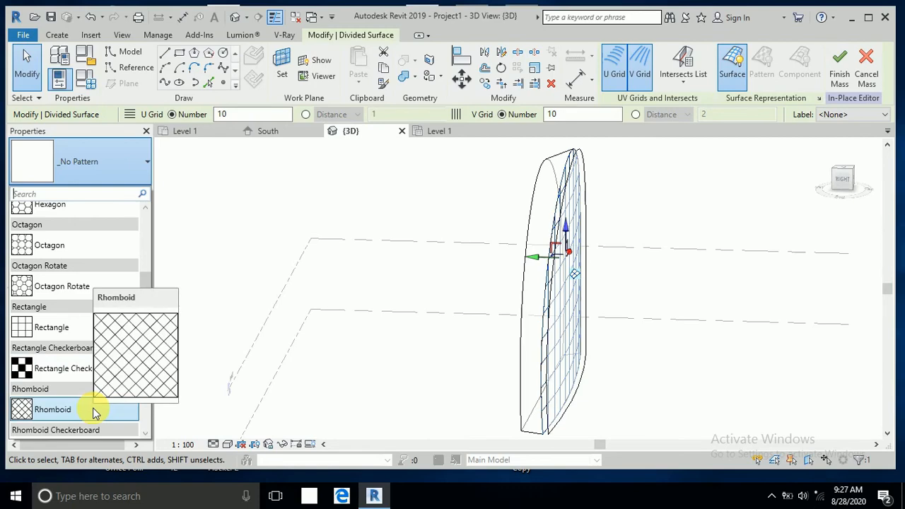
{"action": "left_click", "coordinate": [92, 411]}
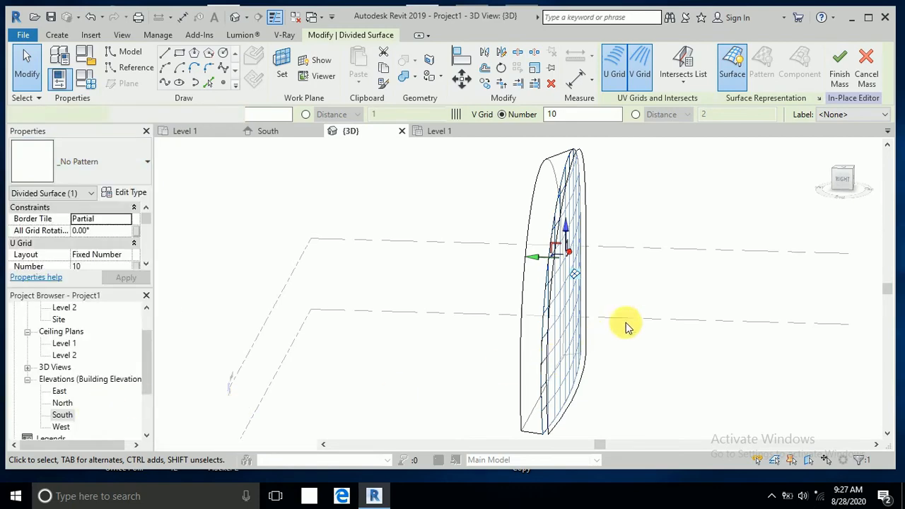
{"action": "middle_click_drag", "start_coordinate": [644, 308], "coordinate": [501, 303], "text": "shift"}
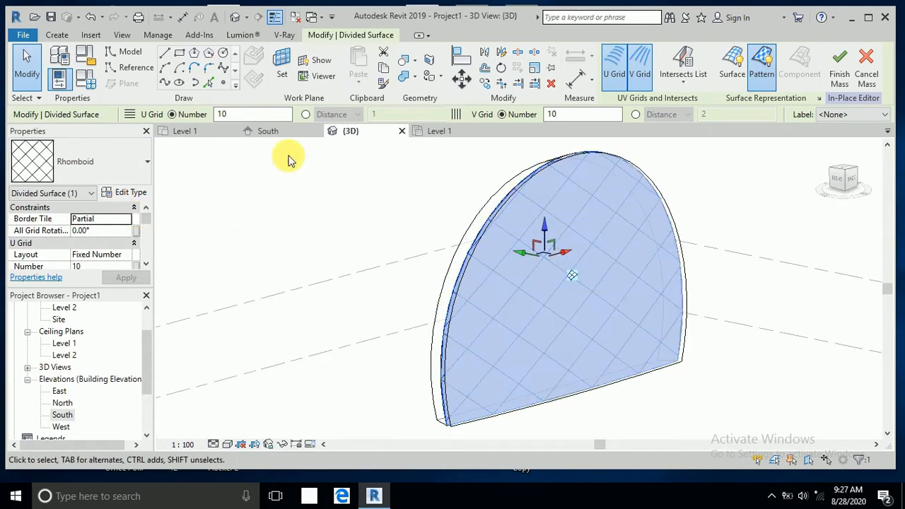
Step: Set both the U grid and V grid numbers of the Rhomboid surface to 20
{"action": "left_click", "coordinate": [249, 120]}
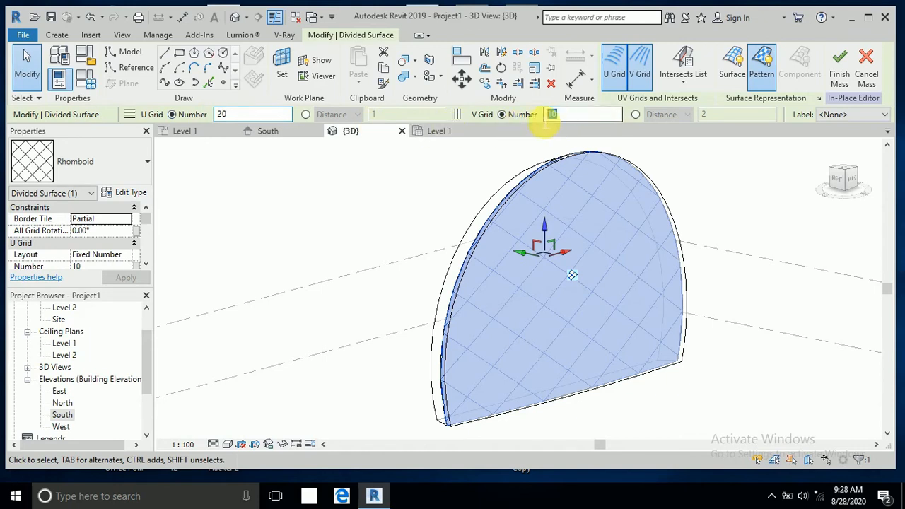
{"action": "type", "text": "2"}
{"action": "key", "text": "Return"}
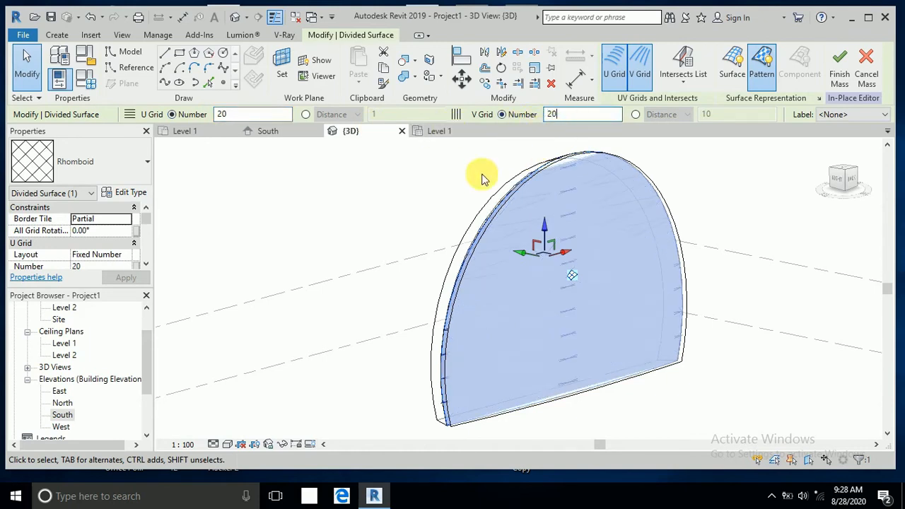
{"action": "key", "text": "Return"}
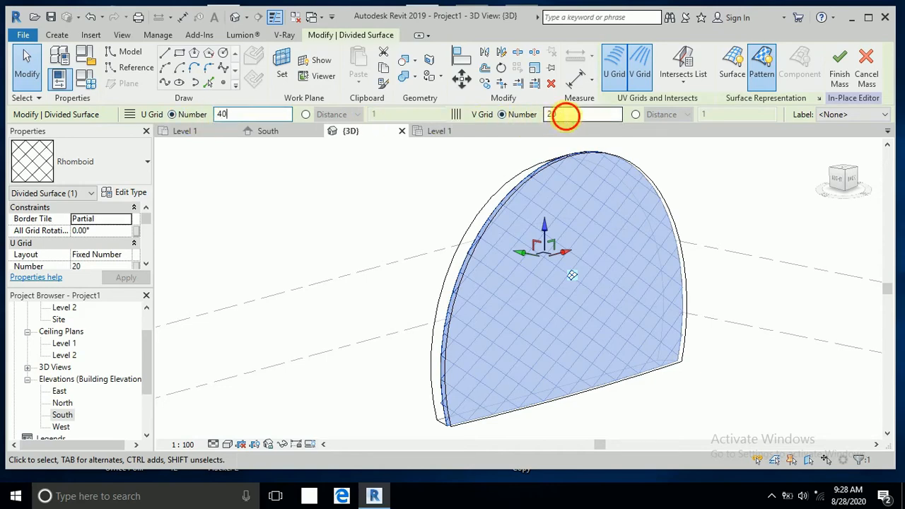
Step: Set both the U grid and V grid numbers of the Rhomboid surface to 40 and deselect it
{"action": "key", "text": "Return"}
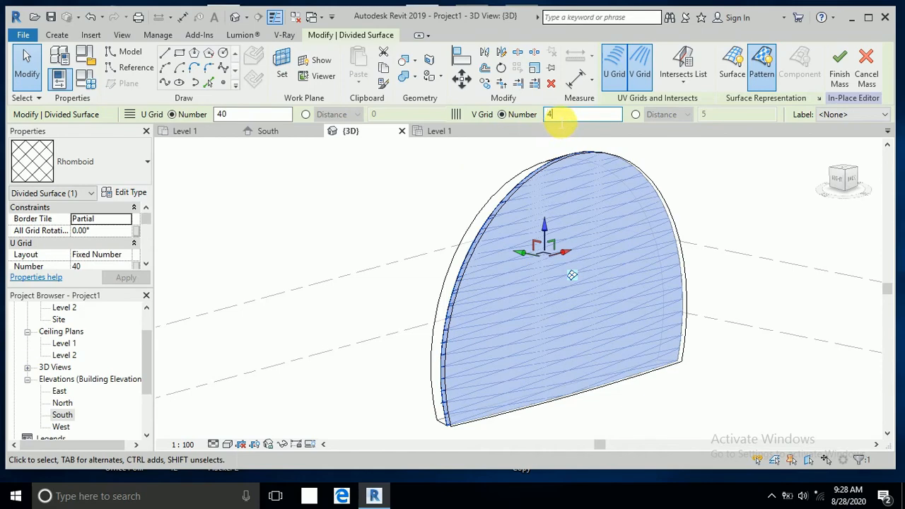
{"action": "type", "text": "0"}
{"action": "key", "text": "Return"}
{"action": "left_click", "coordinate": [439, 176]}
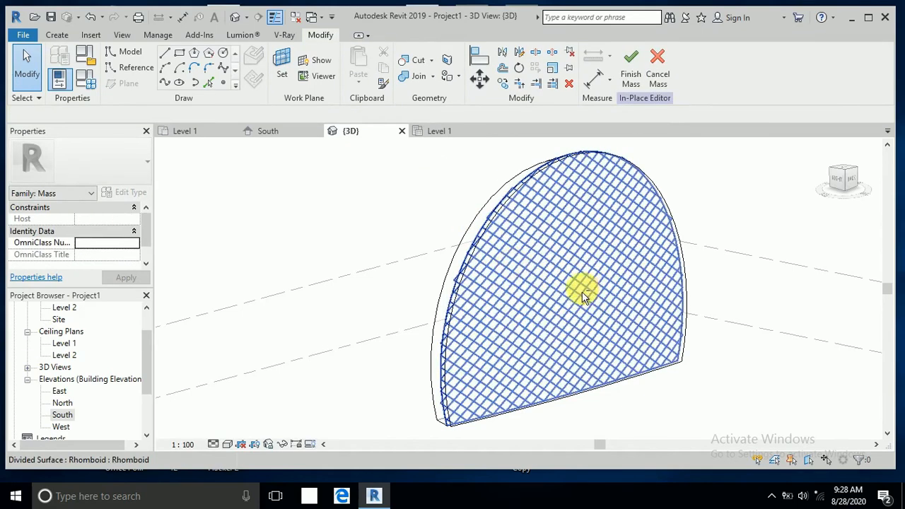
Step: Divide the large front face of the mass, in front of the dense rhomboid grid, into a UV grid
{"action": "middle_click_drag", "start_coordinate": [582, 289], "coordinate": [695, 196], "text": "shift"}
{"action": "left_click", "coordinate": [638, 198]}
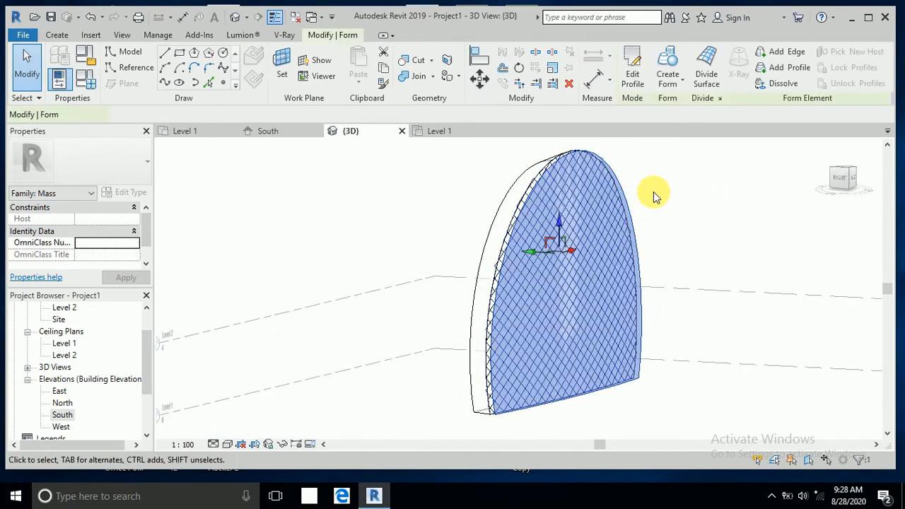
{"action": "left_click", "coordinate": [709, 69]}
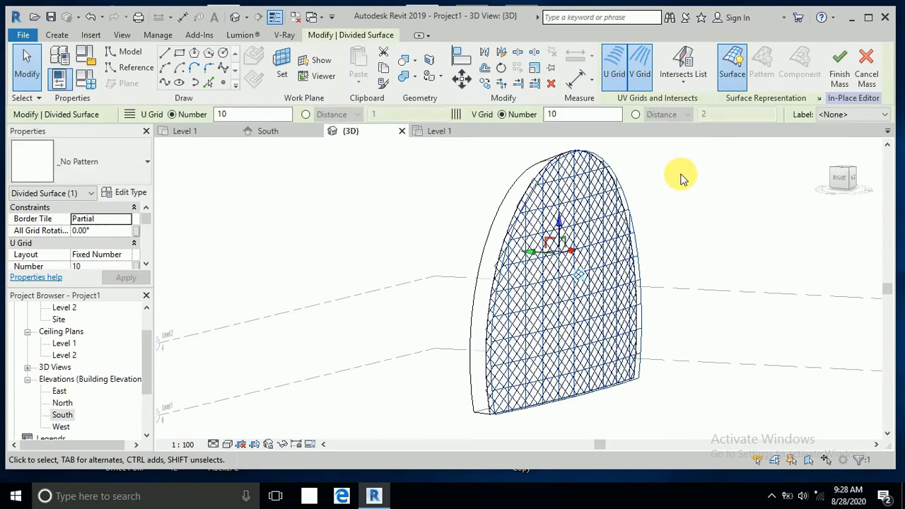
{"action": "middle_click_drag", "start_coordinate": [681, 178], "coordinate": [660, 196], "text": "shift"}
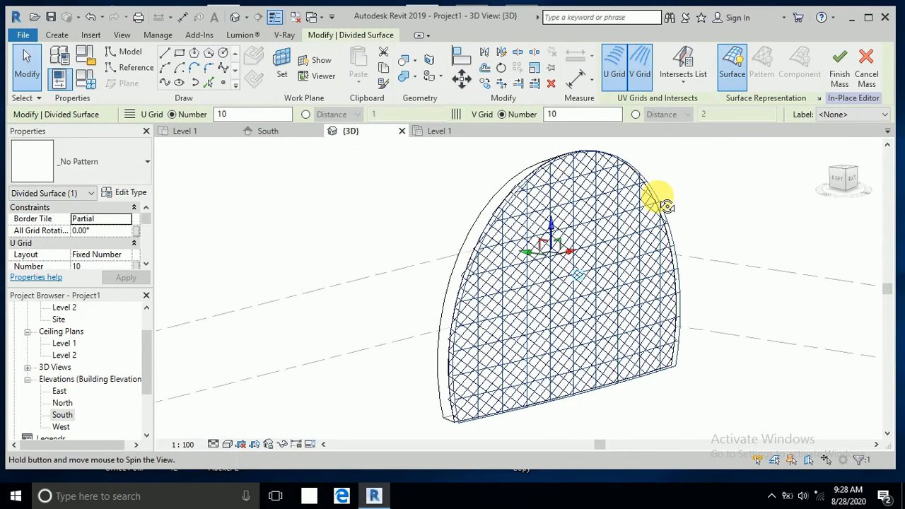
Step: Apply the Rhomboid pattern to the newly divided front face and deselect it
{"action": "left_click", "coordinate": [146, 167]}
{"action": "scroll", "coordinate": [113, 326], "scroll_direction": "down", "scroll_amount": 3}
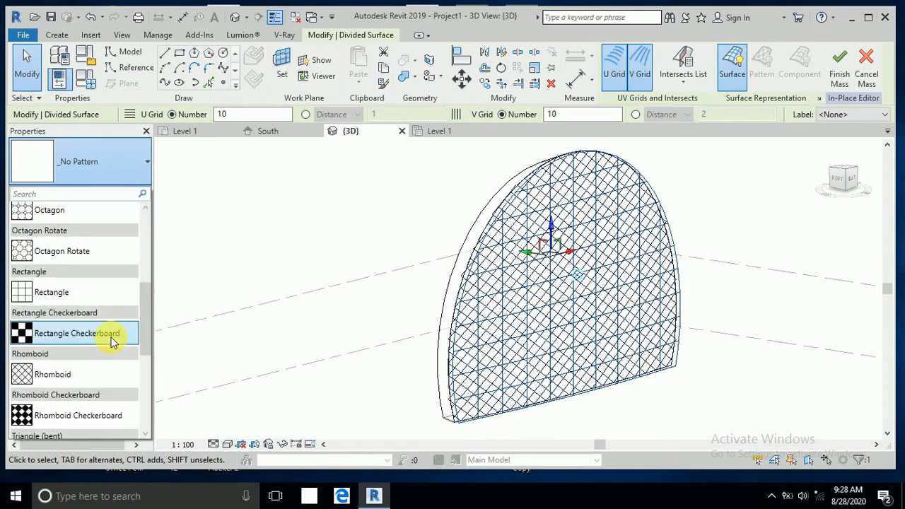
{"action": "scroll", "coordinate": [102, 364], "scroll_direction": "down", "scroll_amount": 1}
{"action": "left_click", "coordinate": [97, 344]}
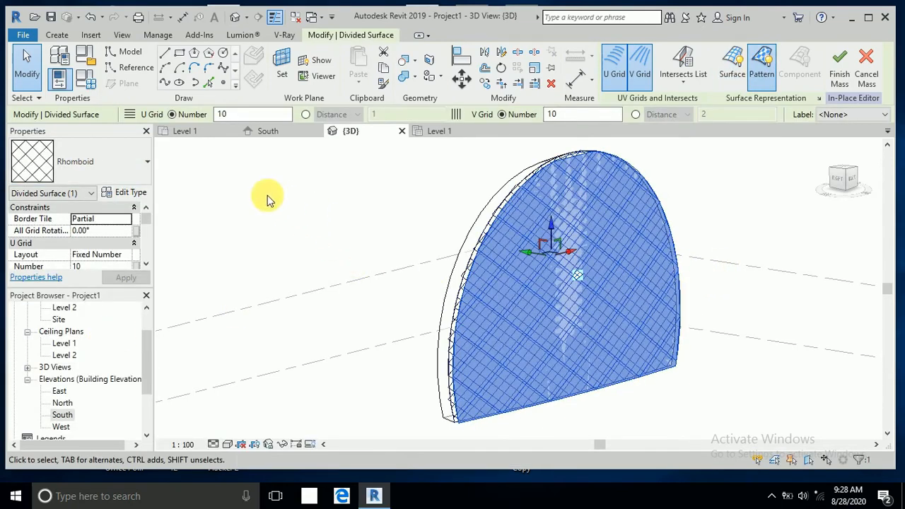
{"action": "left_click", "coordinate": [289, 174]}
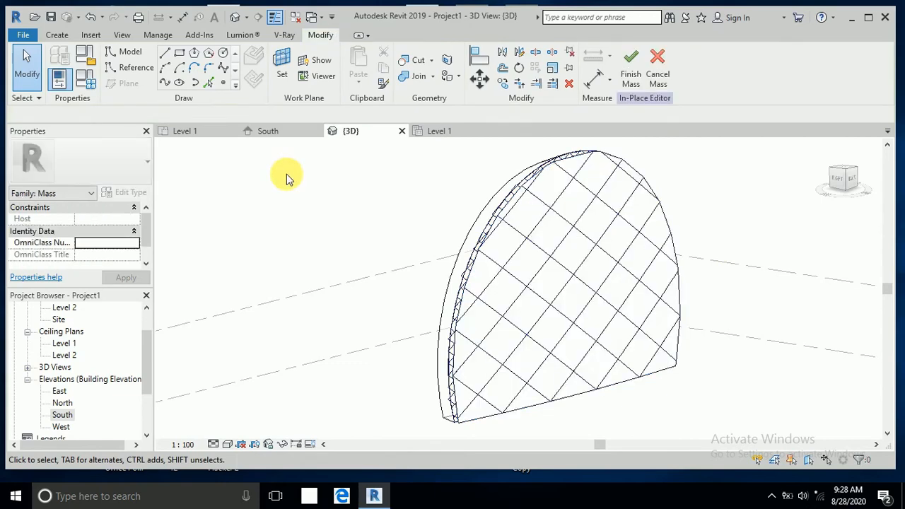
Step: Select the whole unpatterned form behind the rhomboid faces and divide its surfaces into UV grids
{"action": "middle_click_drag", "start_coordinate": [300, 183], "coordinate": [343, 184], "text": "shift"}
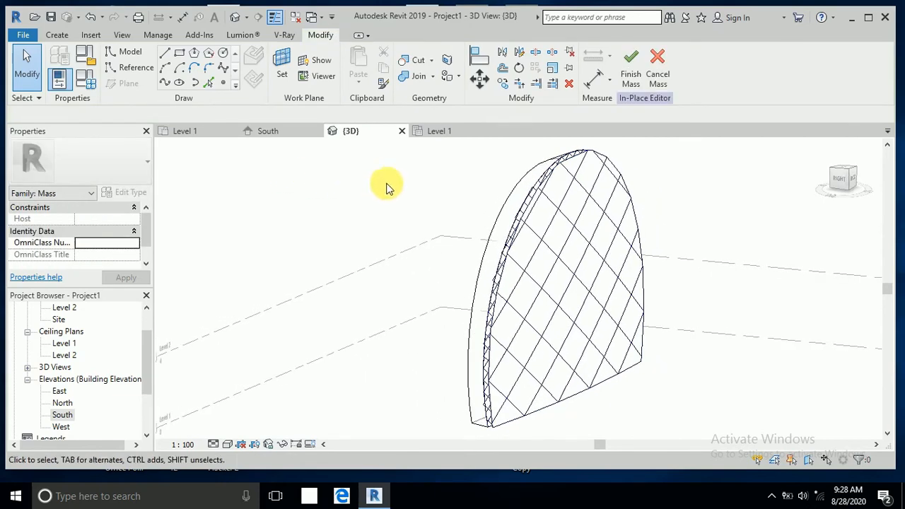
{"action": "middle_click_drag", "start_coordinate": [750, 236], "coordinate": [403, 248], "text": "shift"}
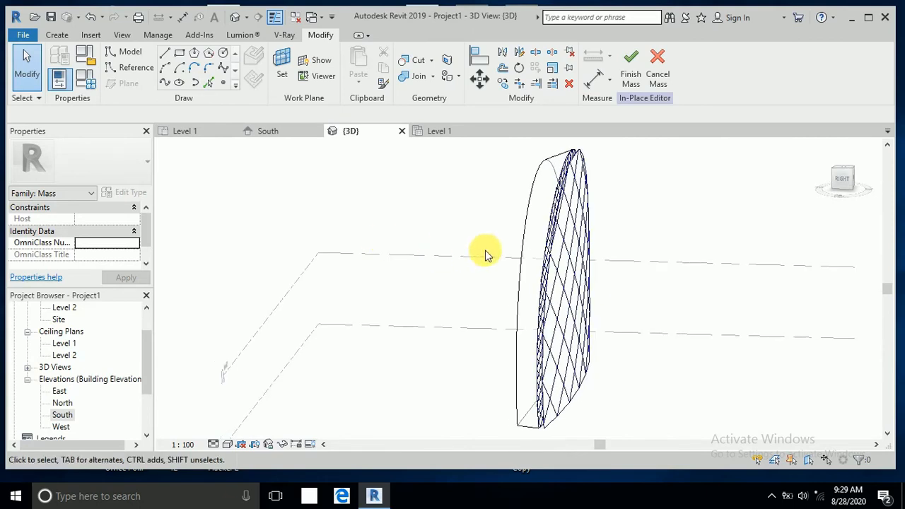
{"action": "left_click", "coordinate": [538, 233]}
{"action": "key", "text": "Escape"}
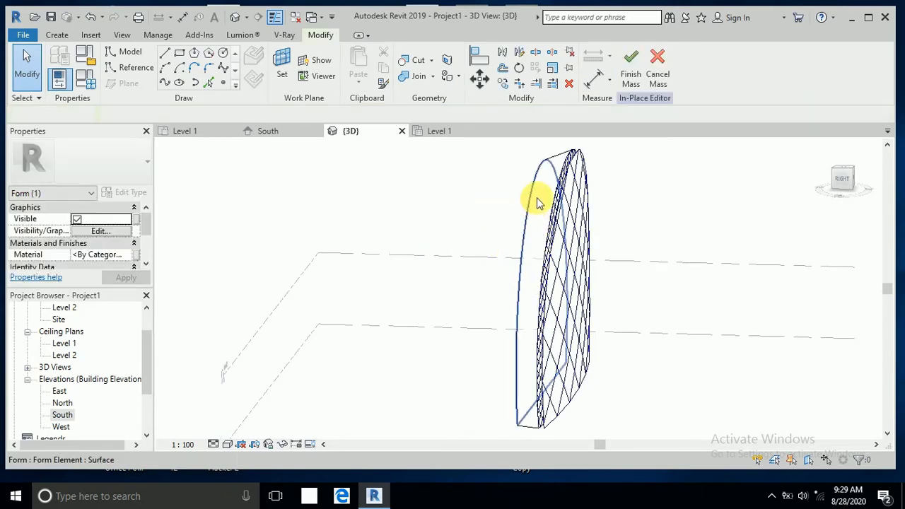
{"action": "key", "text": "Tab"}
{"action": "left_click", "coordinate": [536, 199]}
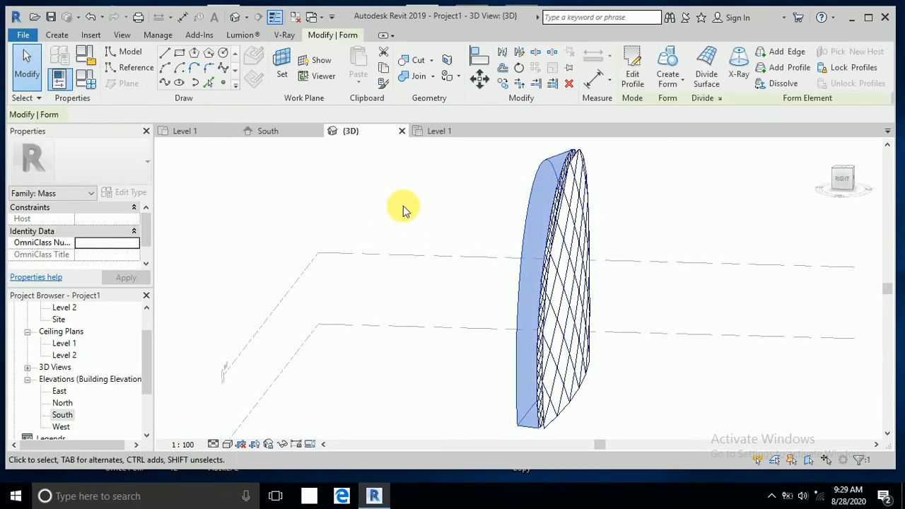
{"action": "left_click", "coordinate": [708, 67]}
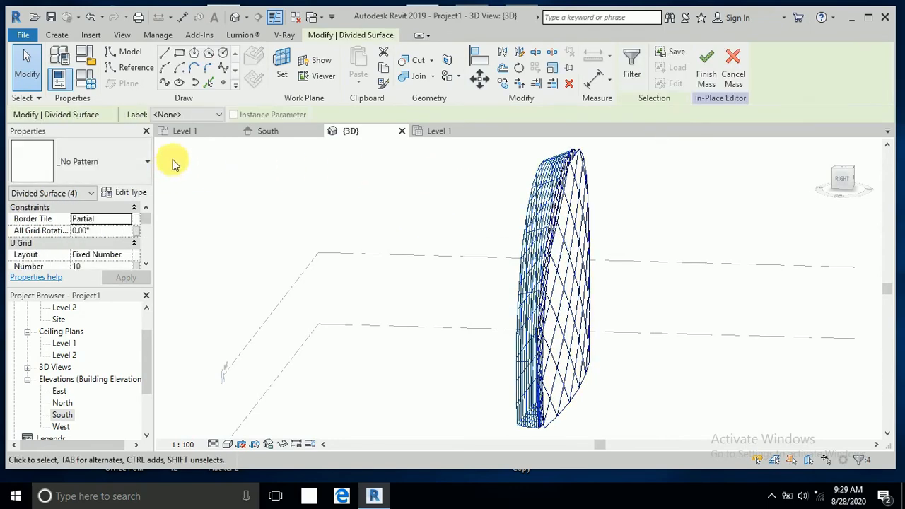
Step: Set the divided surface along the rear form's curved edge to 1 U grid and 20 V grid divisions
{"action": "middle_click_drag", "start_coordinate": [277, 223], "coordinate": [299, 228], "text": "shift"}
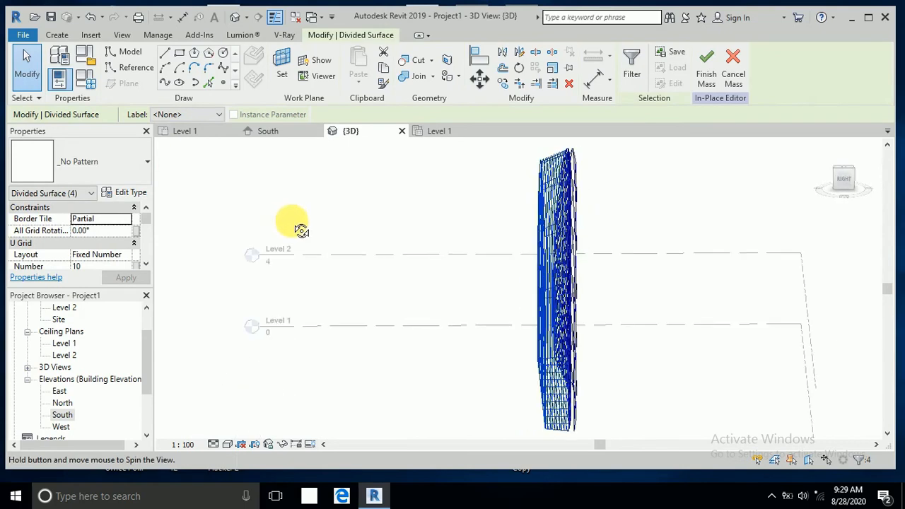
{"action": "middle_click_drag", "start_coordinate": [480, 212], "coordinate": [424, 209], "text": "shift"}
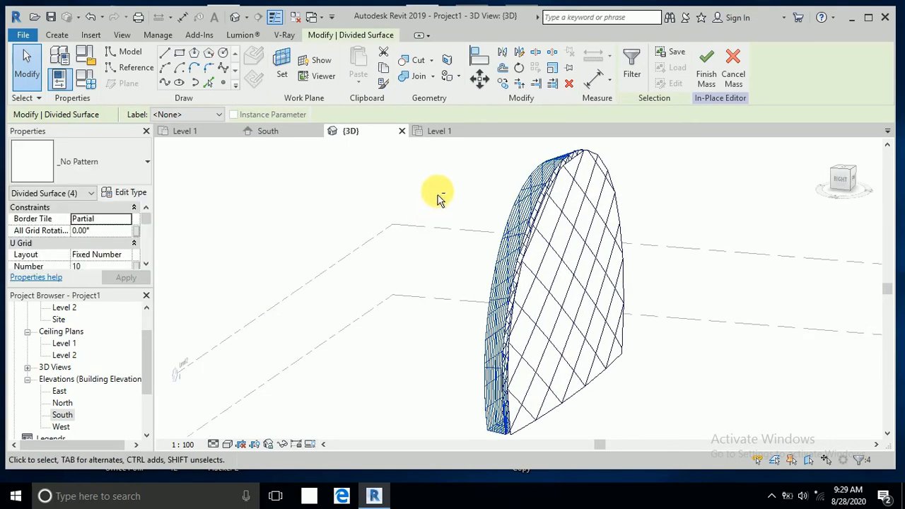
{"action": "left_click", "coordinate": [531, 179]}
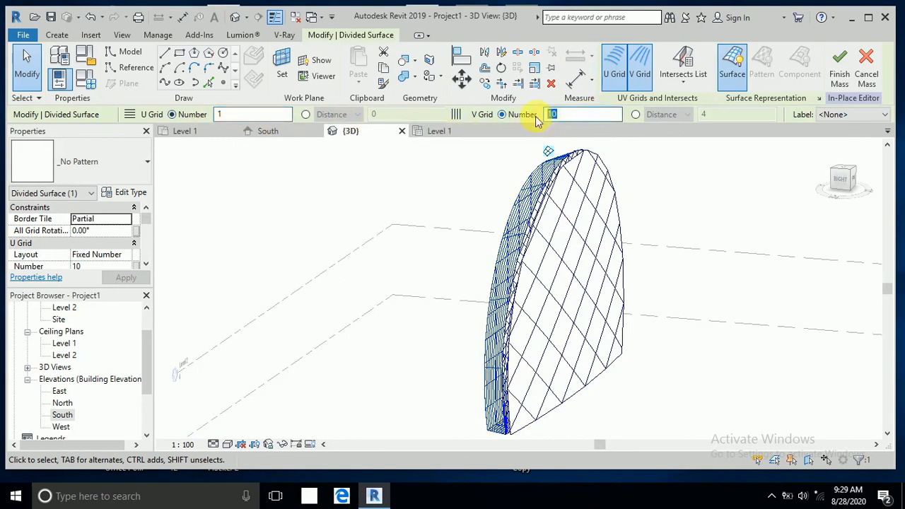
{"action": "type", "text": "2"}
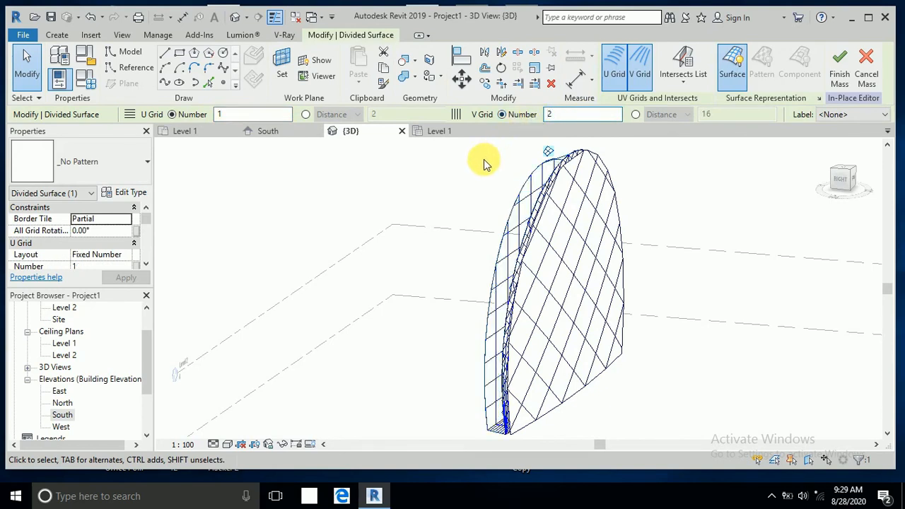
{"action": "type", "text": "0"}
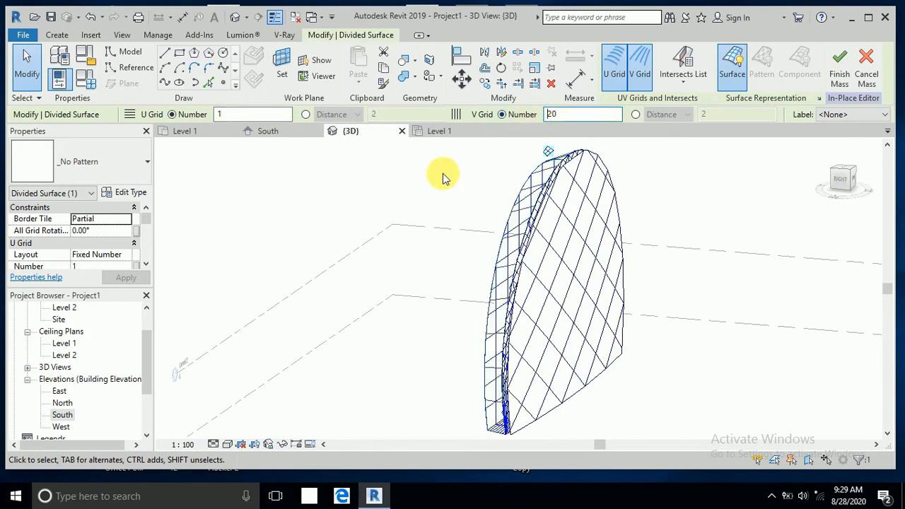
{"action": "left_click", "coordinate": [441, 176]}
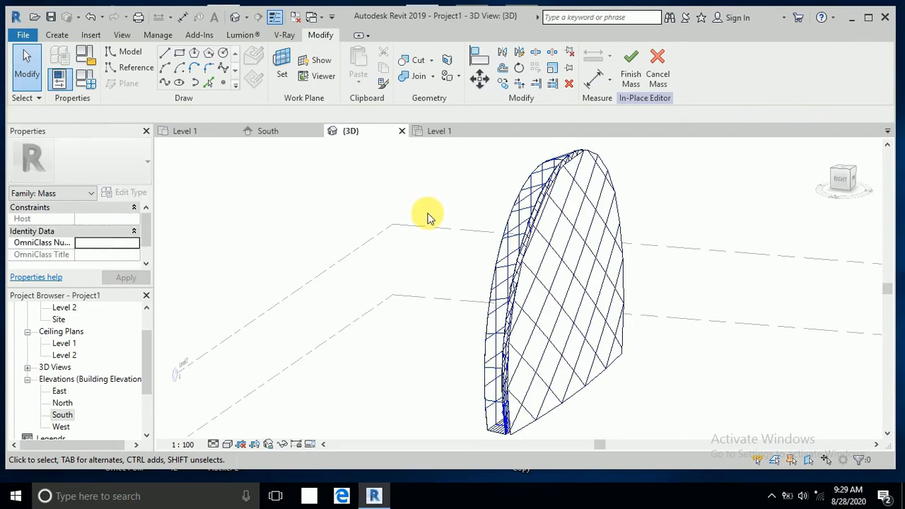
Step: Finish the in-place mass with its patterned and divided surfaces
{"action": "middle_click_drag", "start_coordinate": [427, 219], "coordinate": [457, 224], "text": "shift"}
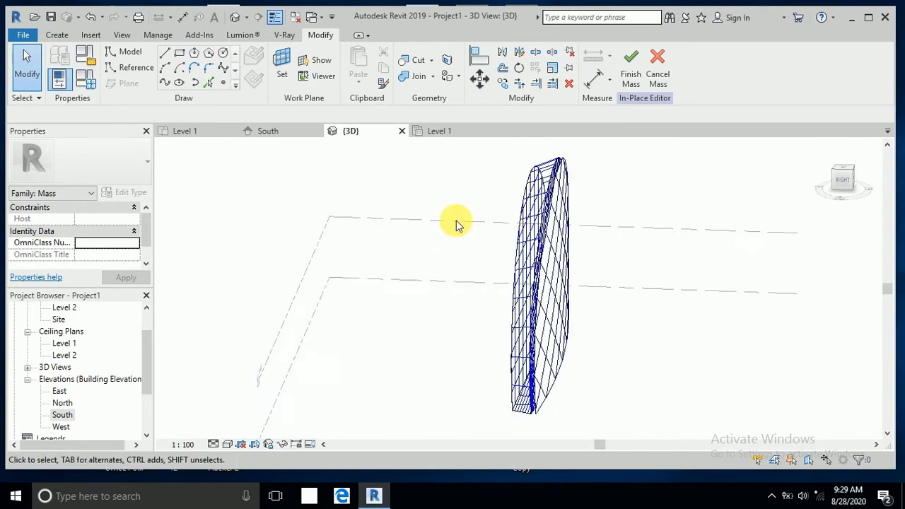
{"action": "middle_click_drag", "start_coordinate": [576, 298], "coordinate": [537, 322], "text": "shift"}
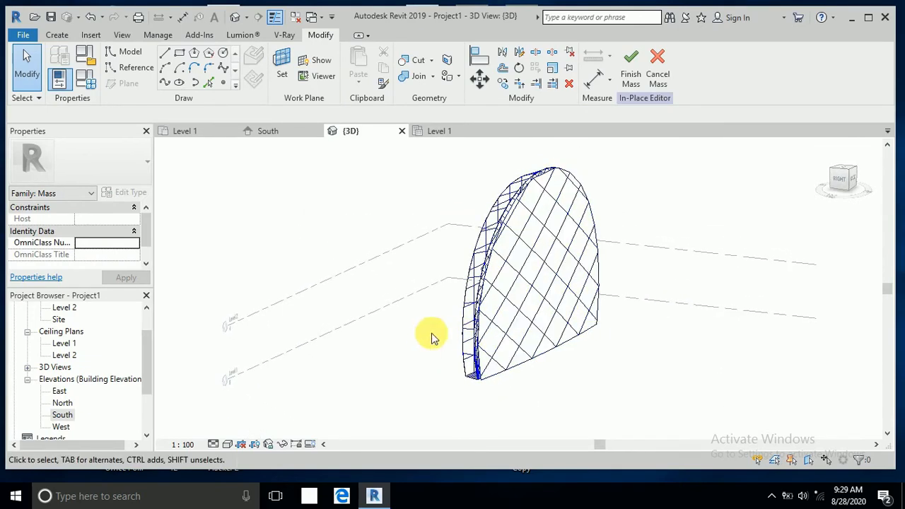
{"action": "middle_click_drag", "start_coordinate": [430, 351], "coordinate": [434, 351], "text": "shift"}
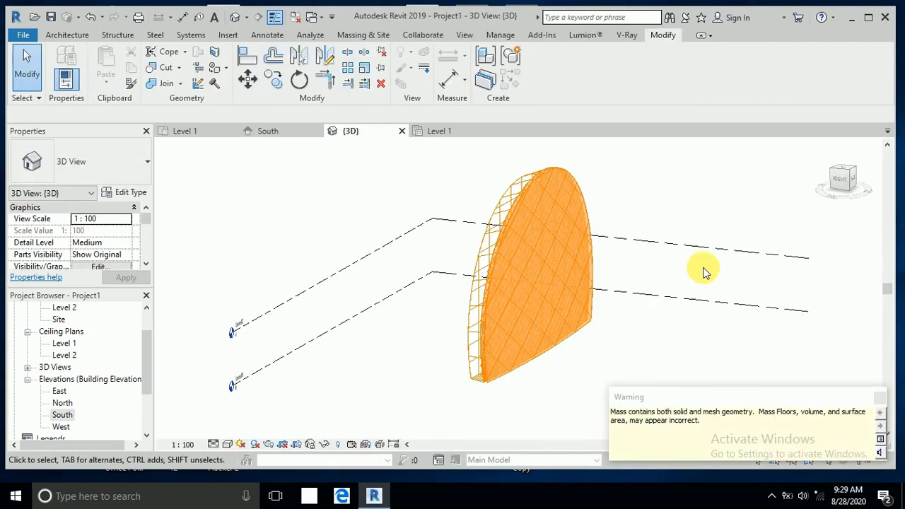
{"action": "middle_click_drag", "start_coordinate": [602, 383], "coordinate": [554, 380], "text": "shift"}
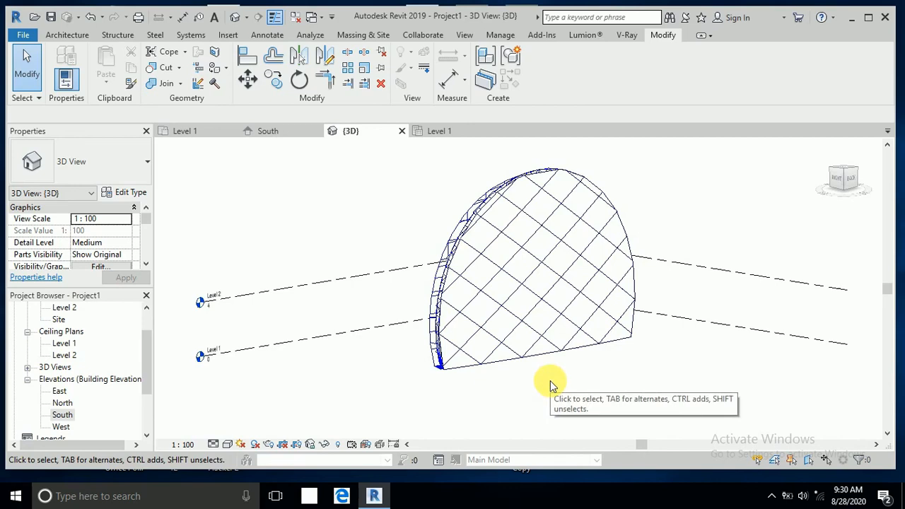